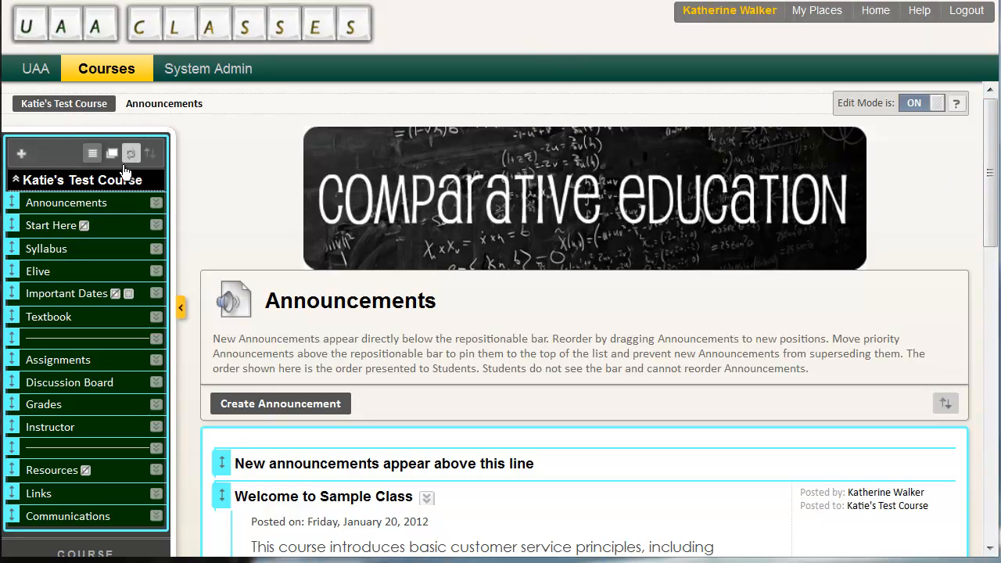
# Open the course's Assignments area and look over its options for creating assessments and adding interactive tools
pyautogui.click(64, 360)
pyautogui.click(407, 205)
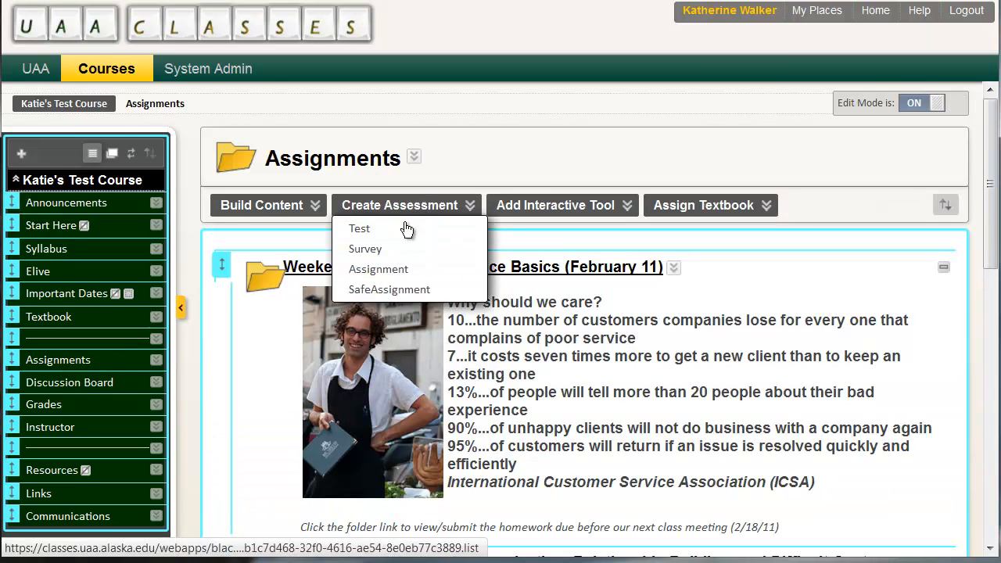
pyautogui.click(561, 206)
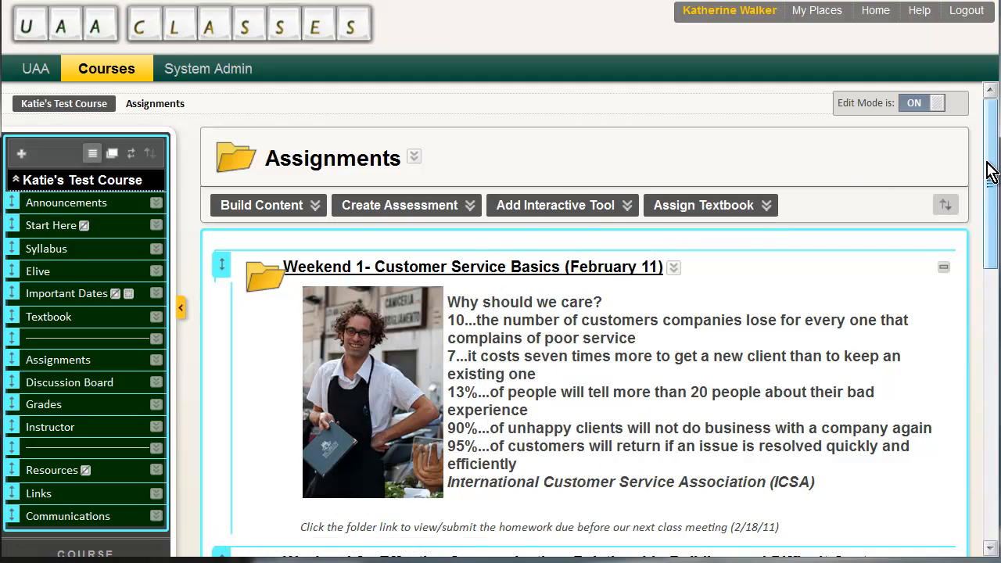
# Open the Rubrics course tool for the test course
pyautogui.moveTo(990, 167); pyautogui.dragTo(995, 191)
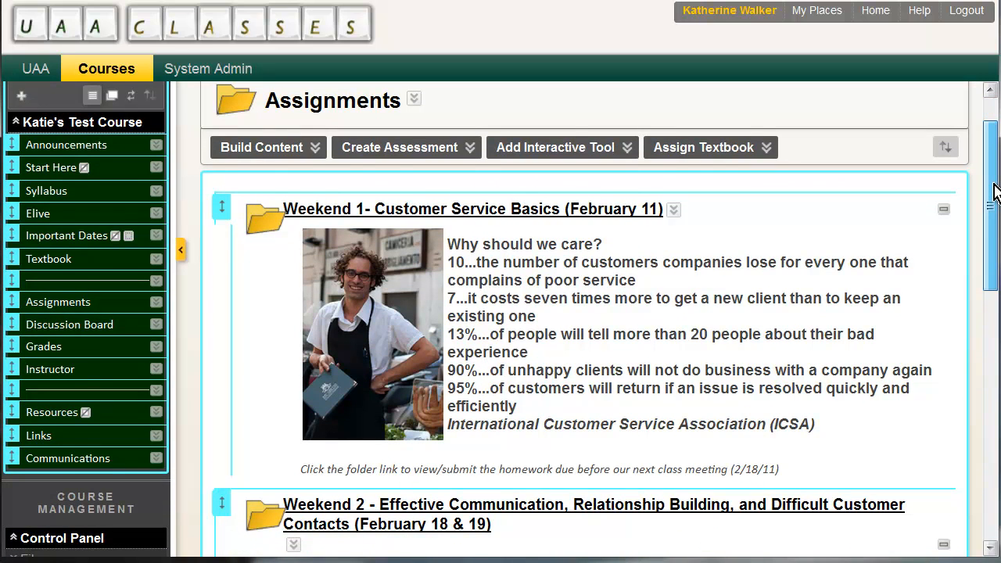
pyautogui.moveTo(995, 192); pyautogui.dragTo(986, 311)
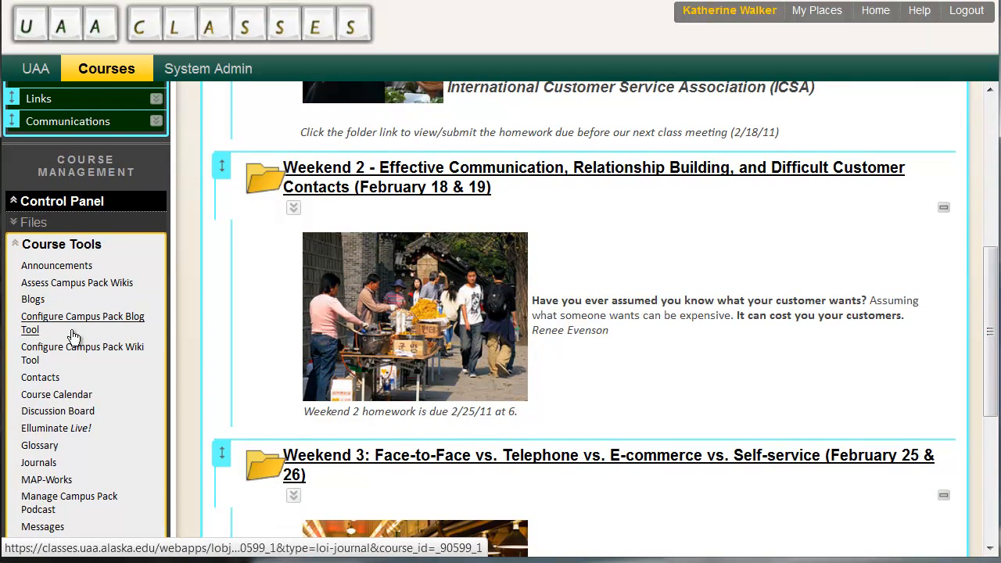
pyautogui.scroll(-2, 76, 391)
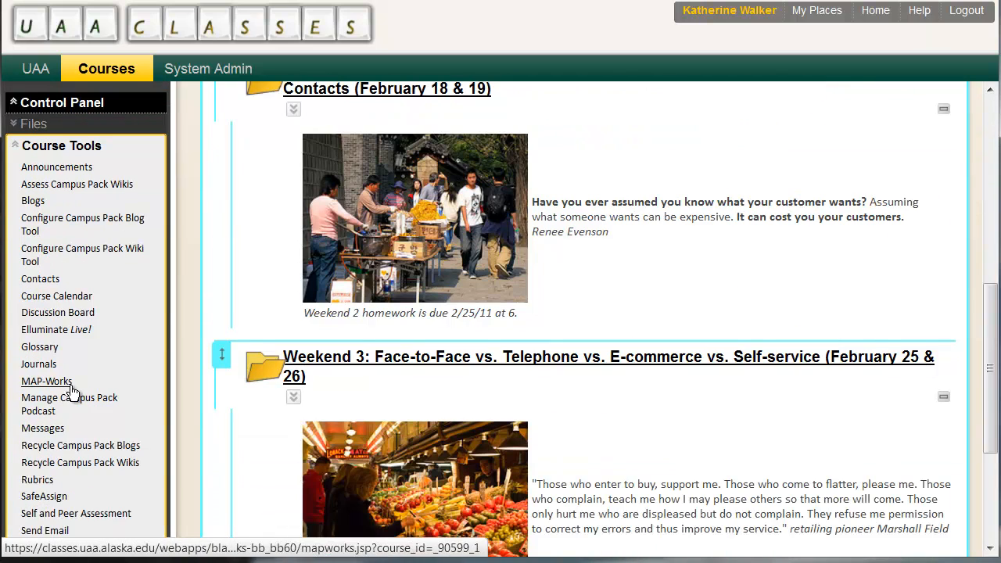
pyautogui.click(37, 479)
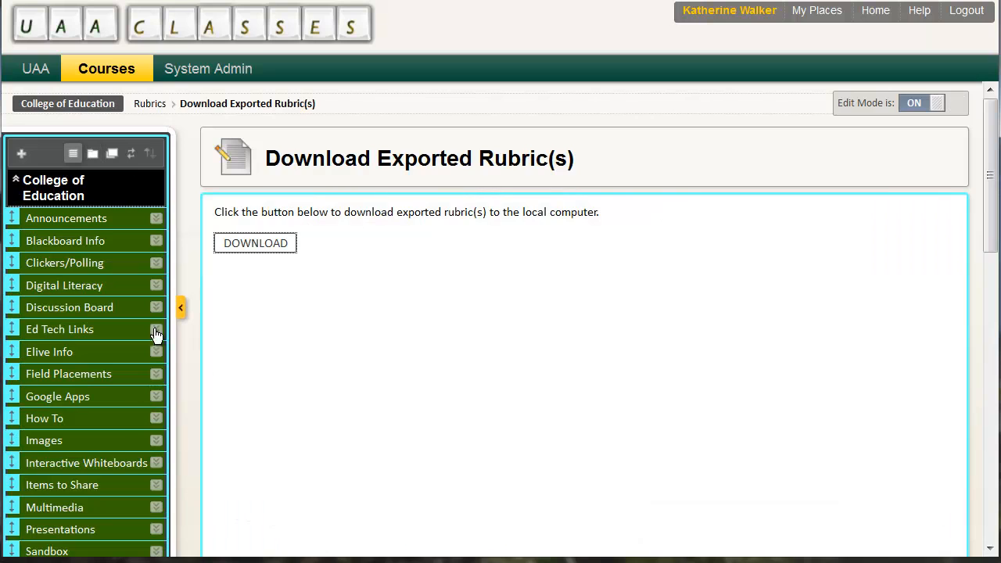
# Open the list of rubrics in the College of Education course
pyautogui.scroll(-4, 116, 436)
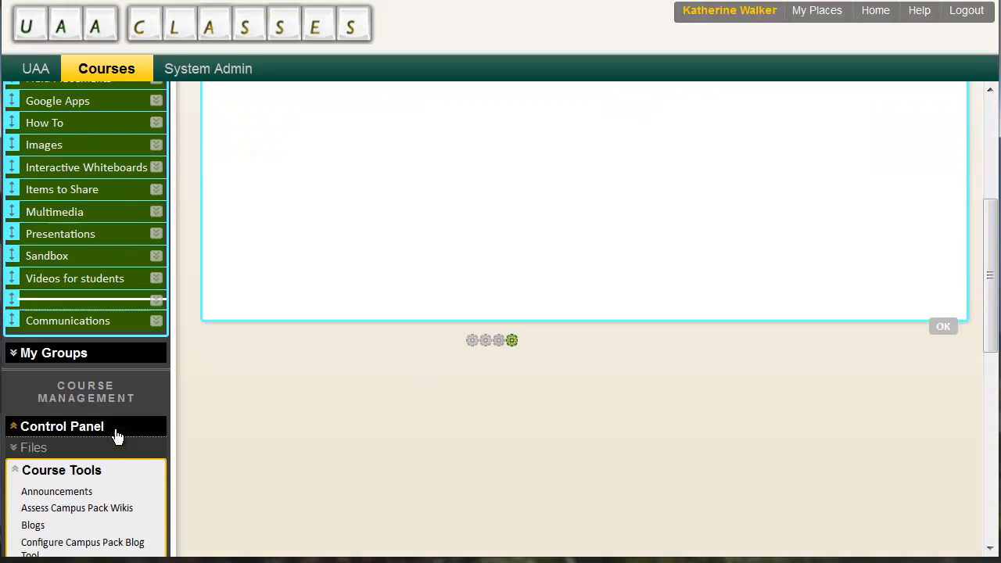
pyautogui.scroll(-5, 70, 509)
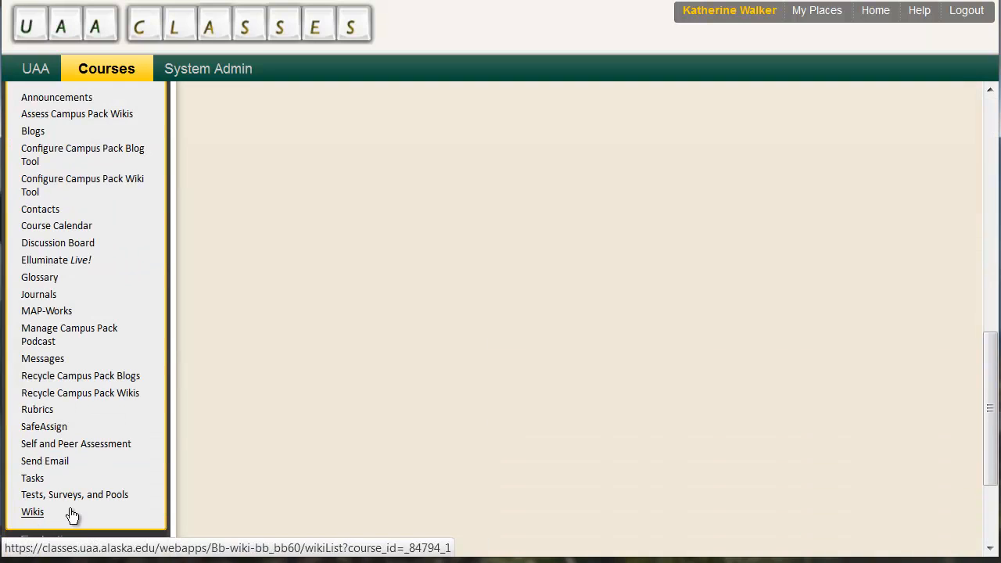
pyautogui.click(40, 416)
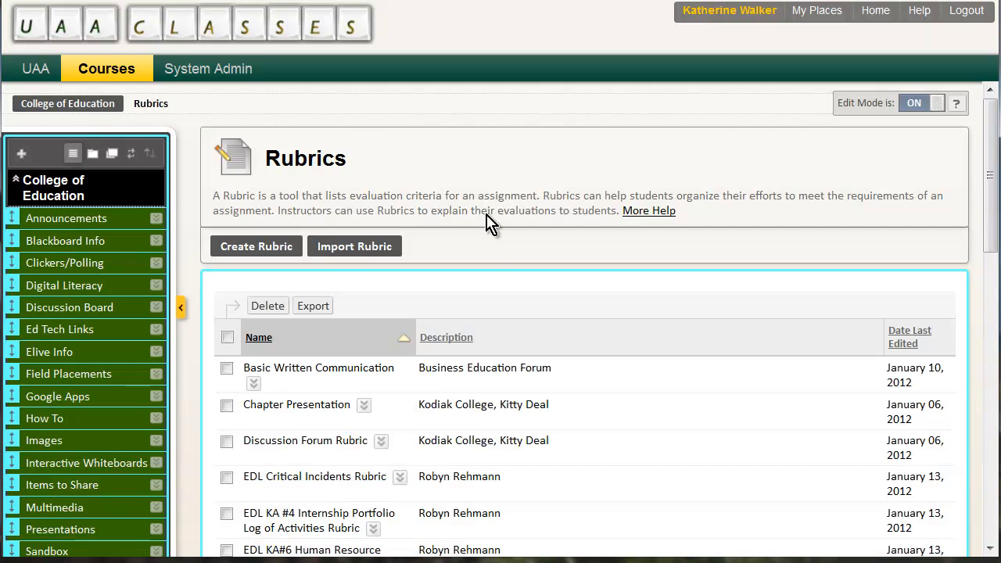
# Export only the EDL Critical Incidents Rubric to the local computer and save the exported zip file
pyautogui.scroll(-3, 611, 364)
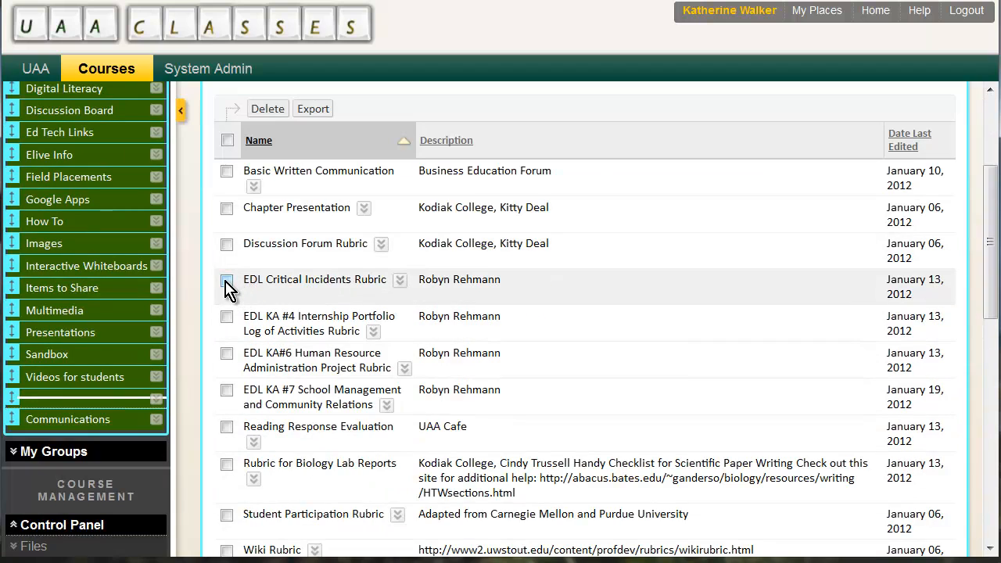
pyautogui.click(227, 141)
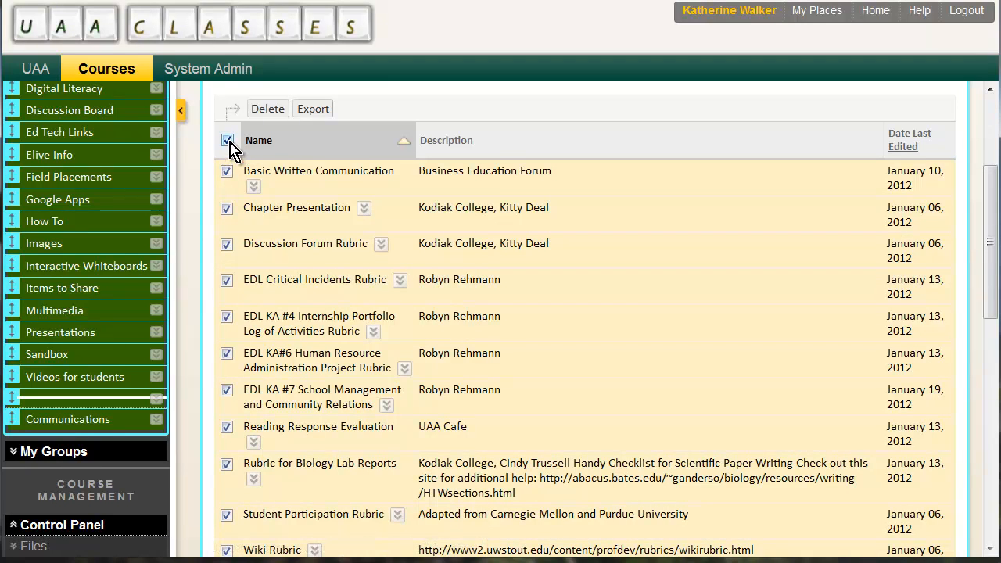
pyautogui.click(227, 141)
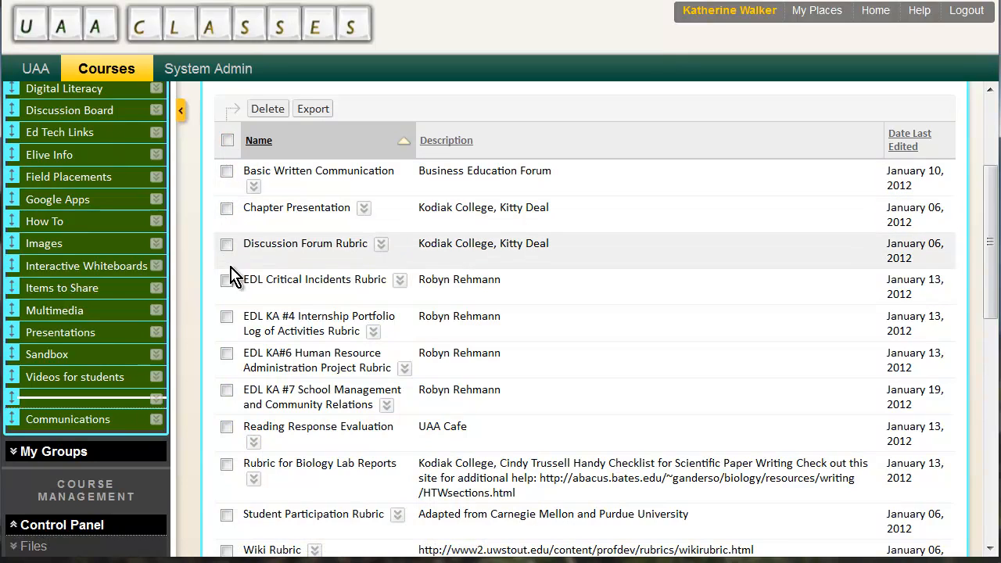
pyautogui.click(227, 279)
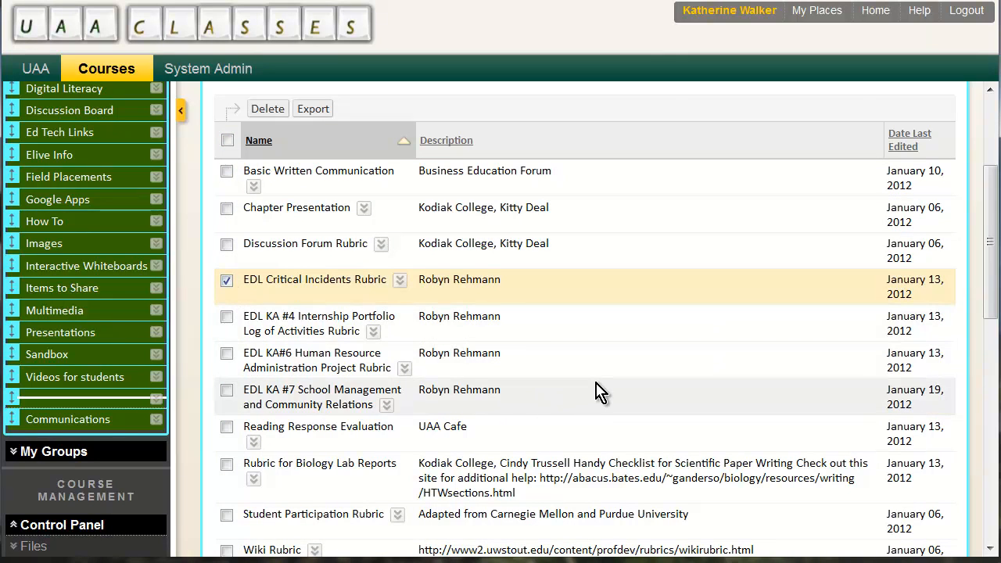
pyautogui.scroll(3, 596, 393)
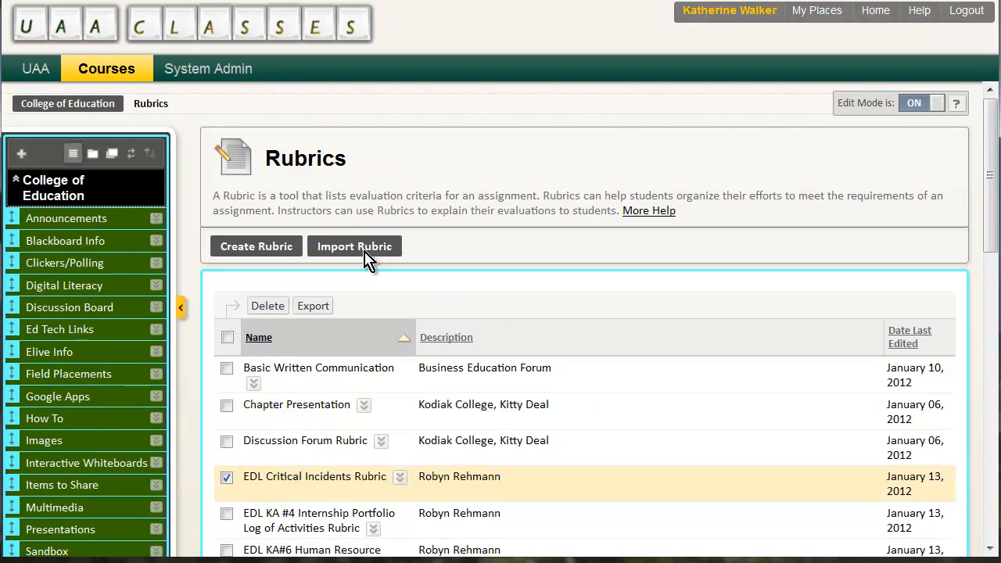
pyautogui.click(312, 306)
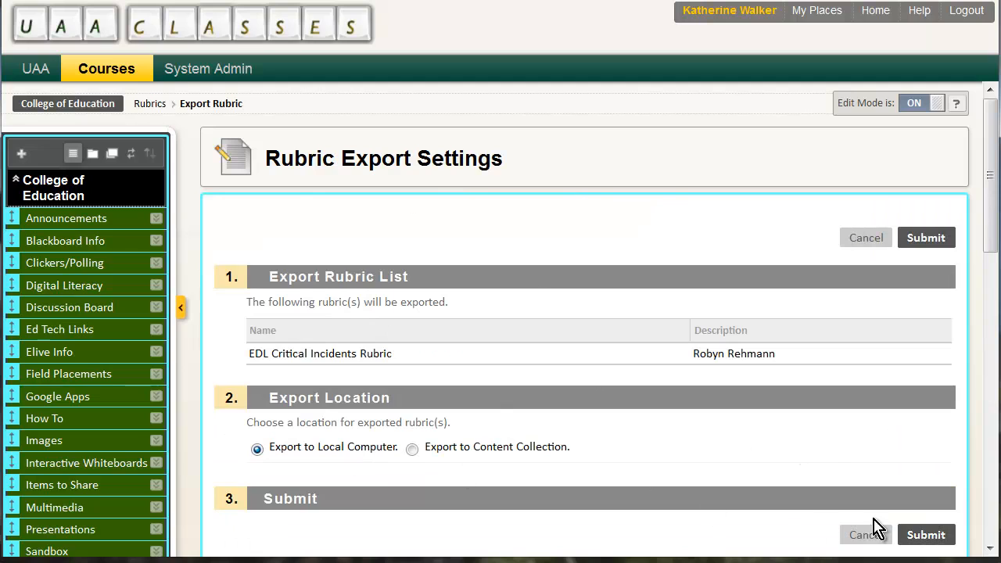
pyautogui.click(922, 536)
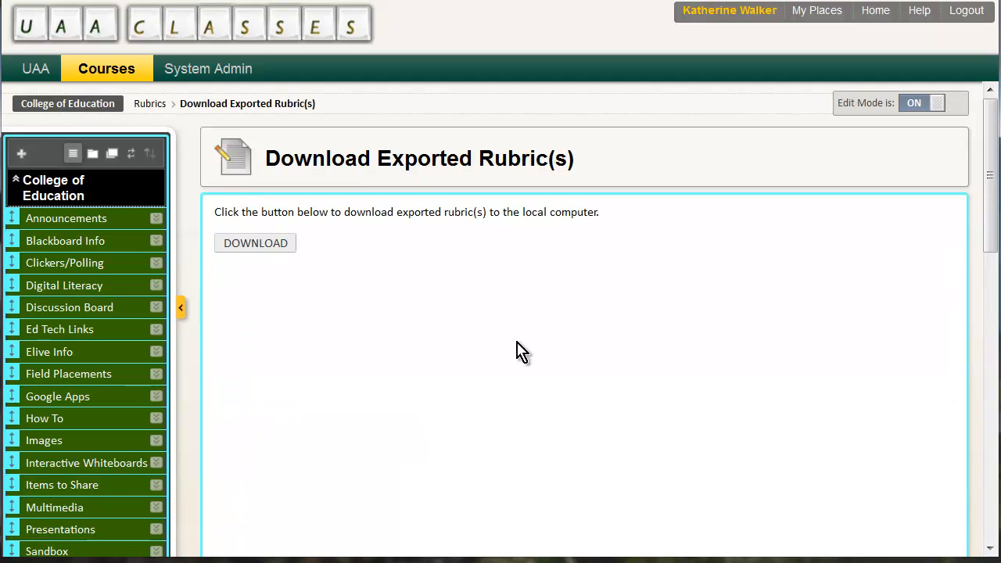
pyautogui.click(279, 249)
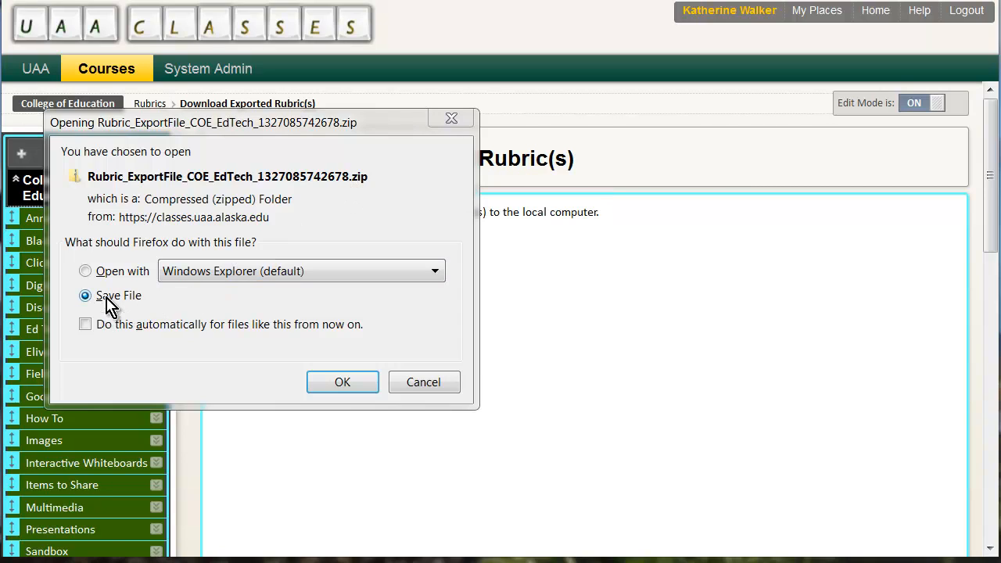
pyautogui.click(342, 383)
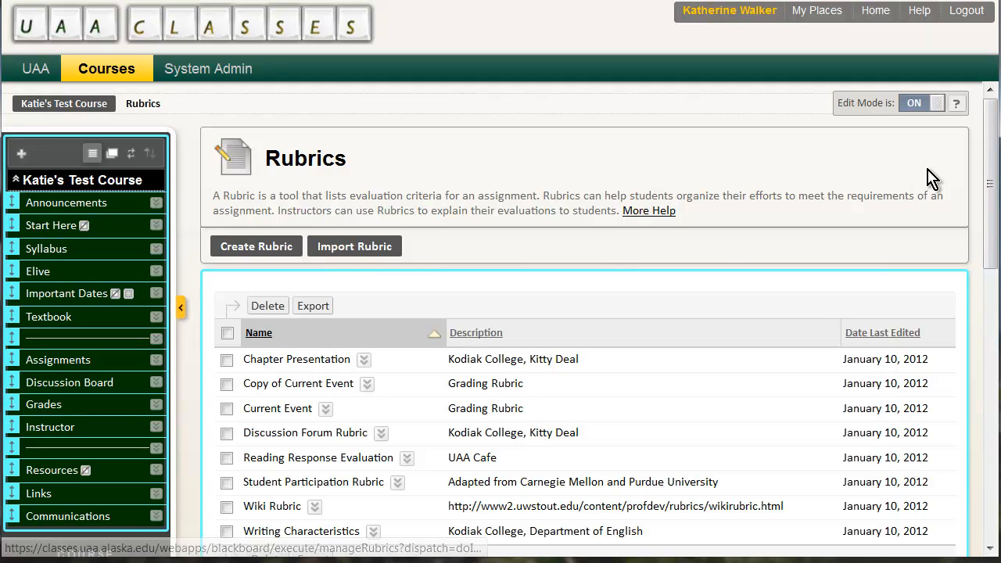
# Start a rubric import in the test course and attach Rubric_ExportFile_COE_EdTech_1327085742678.zip from the Downloads folder
pyautogui.moveTo(992, 161); pyautogui.dragTo(992, 183)
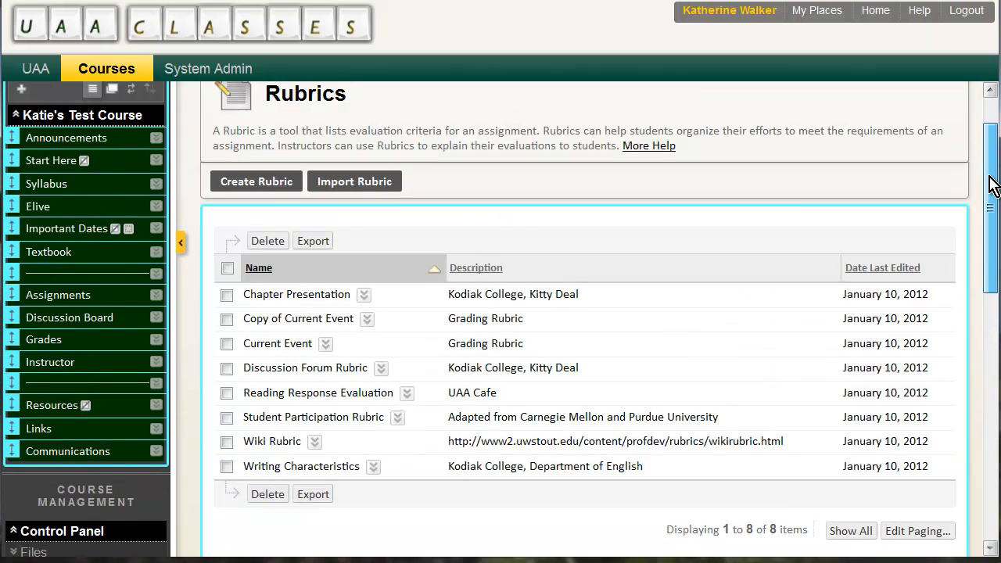
pyautogui.click(369, 180)
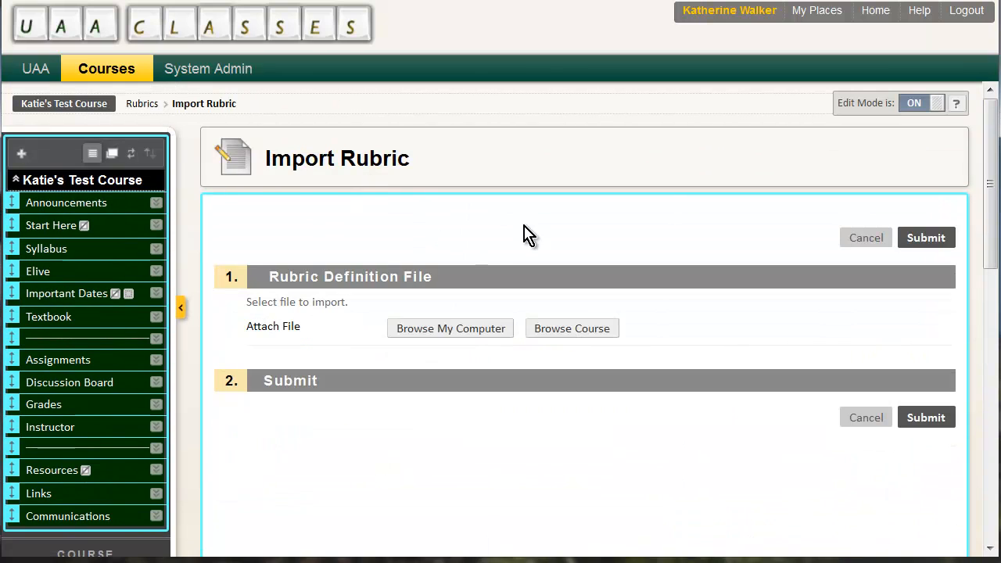
pyautogui.click(481, 332)
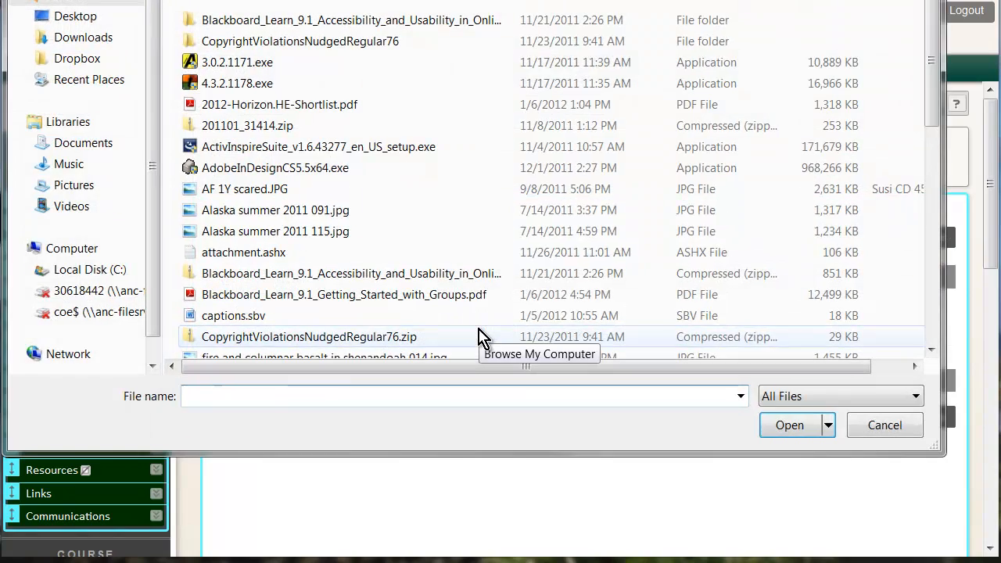
pyautogui.click(81, 37)
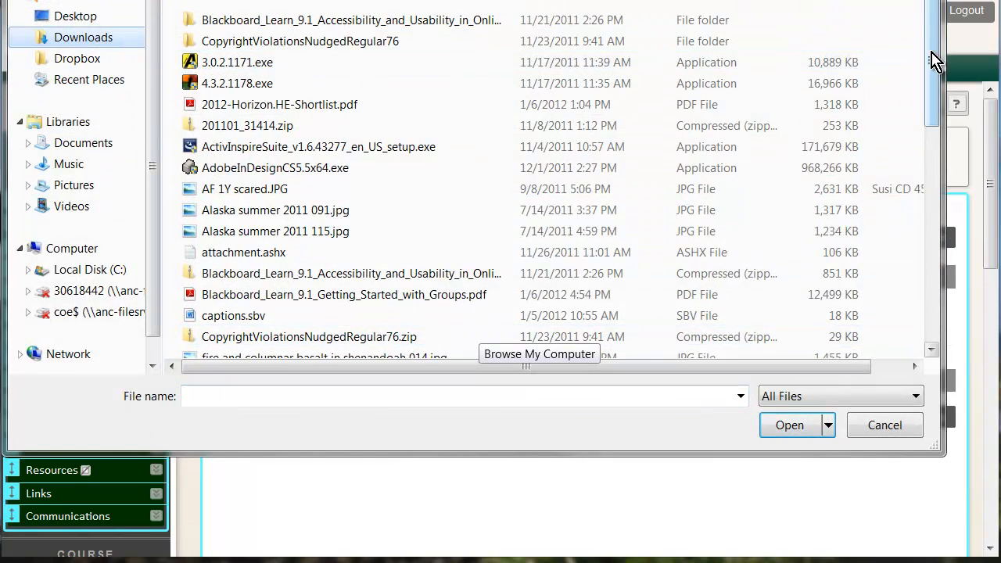
pyautogui.moveTo(932, 60); pyautogui.dragTo(933, 310)
pyautogui.click(436, 306)
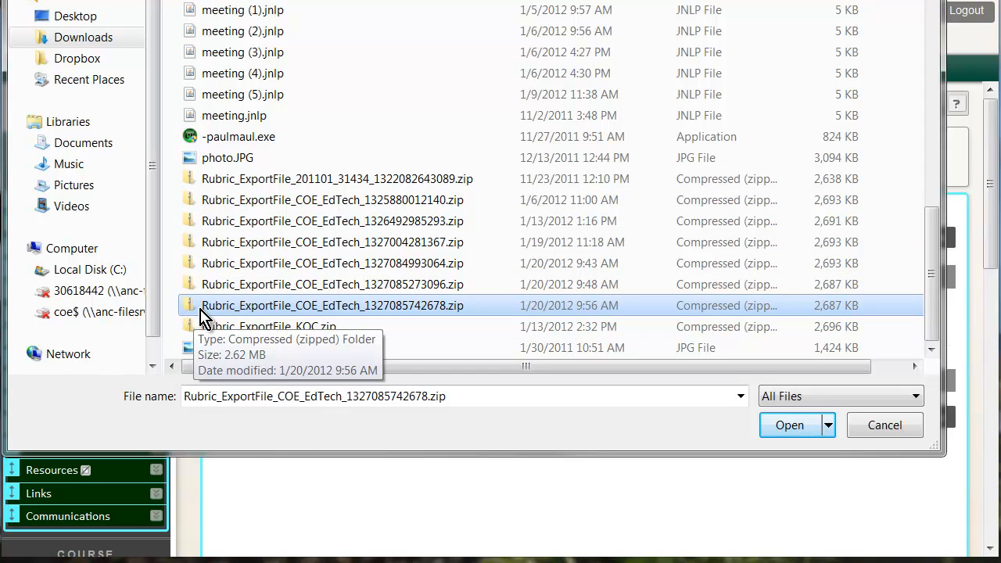
pyautogui.click(790, 426)
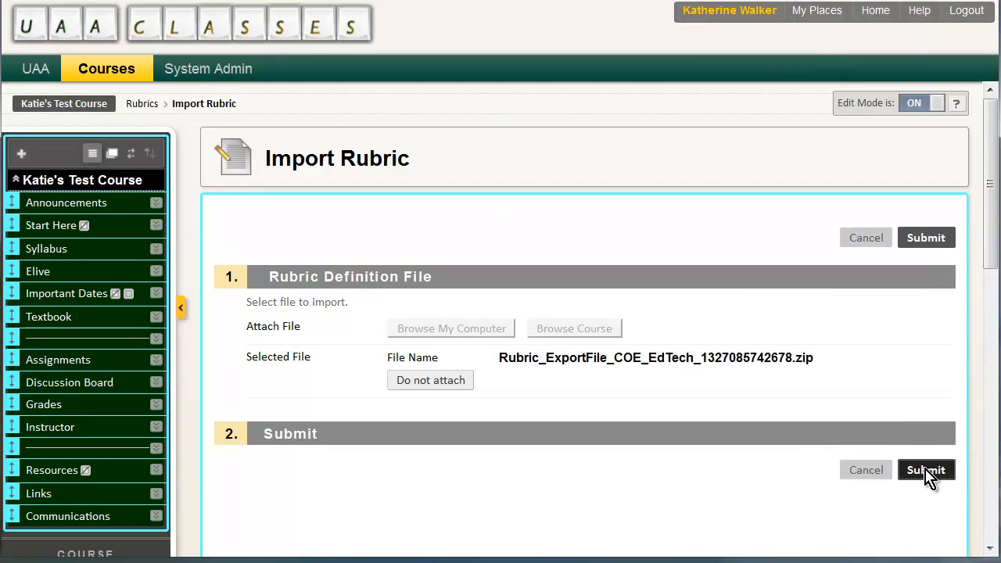
# Submit the rubric import and return from the import result to the rubric list
pyautogui.click(927, 473)
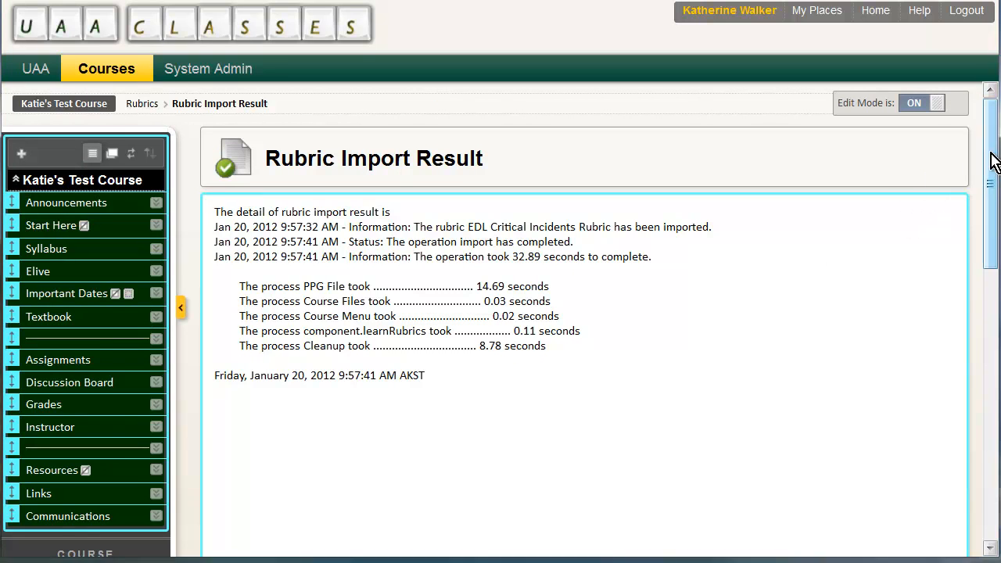
pyautogui.moveTo(994, 157); pyautogui.dragTo(994, 230)
pyautogui.click(944, 443)
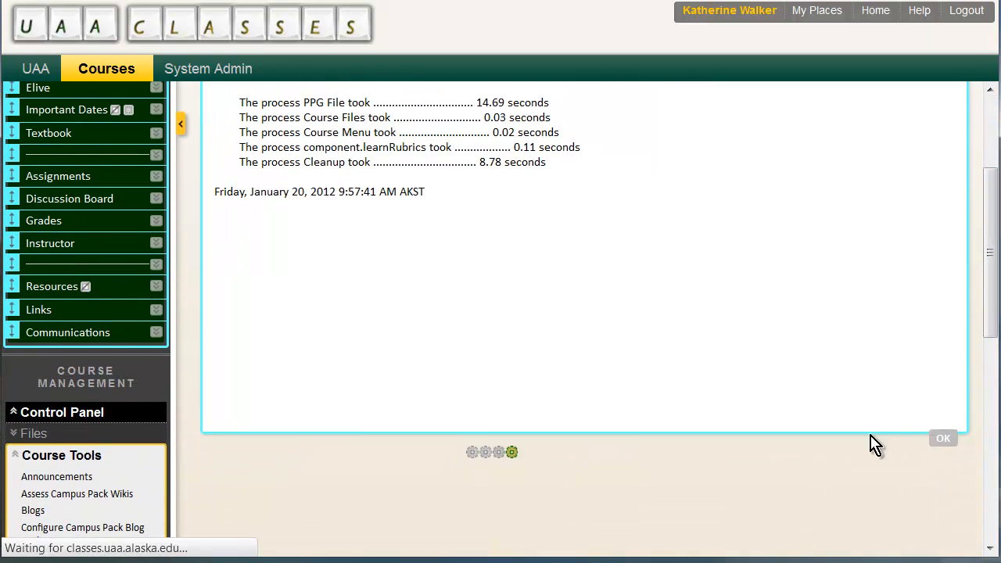
# View the content associated with the Chapter Presentation rubric and return to the rubric list
pyautogui.scroll(-3, 699, 402)
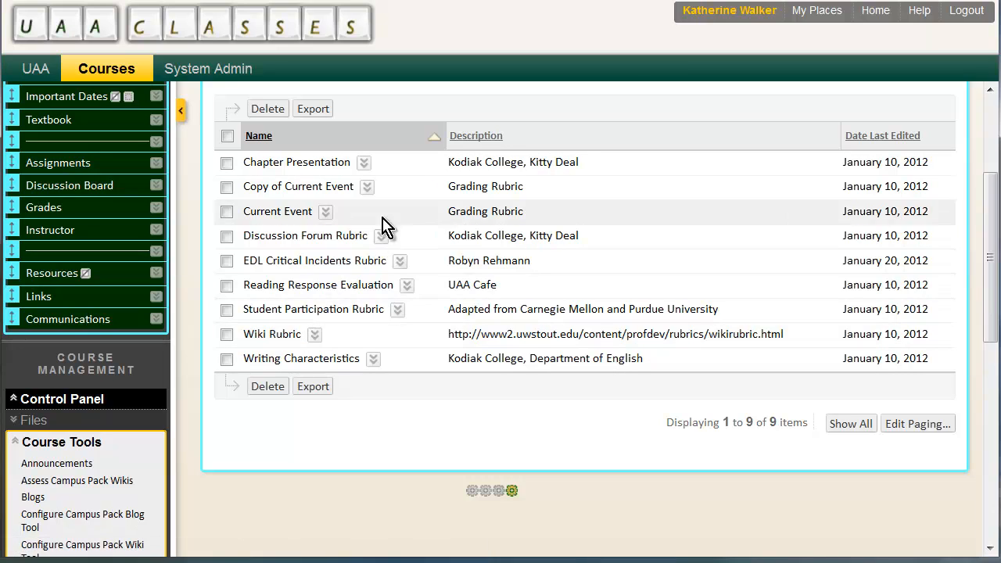
pyautogui.click(364, 163)
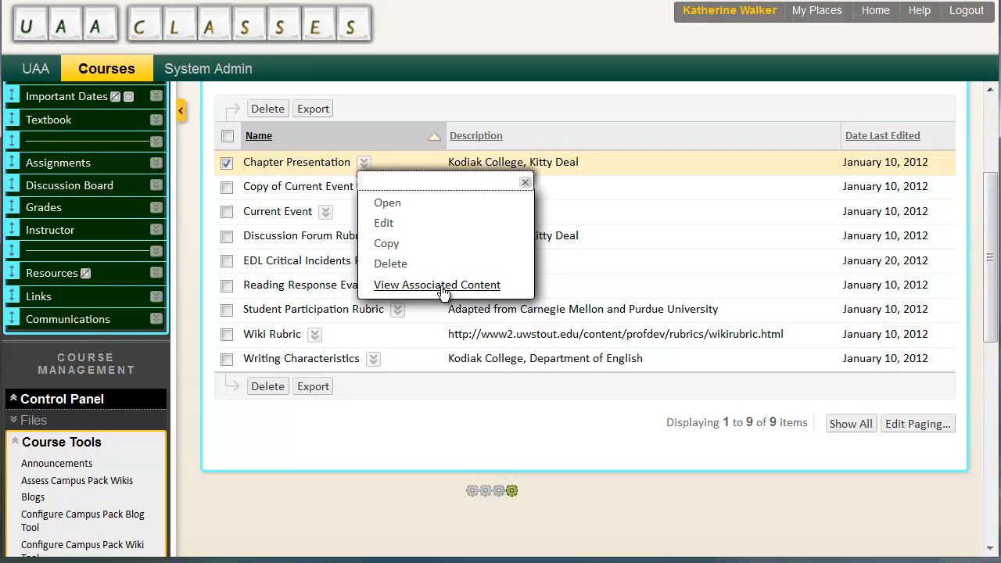
pyautogui.click(438, 285)
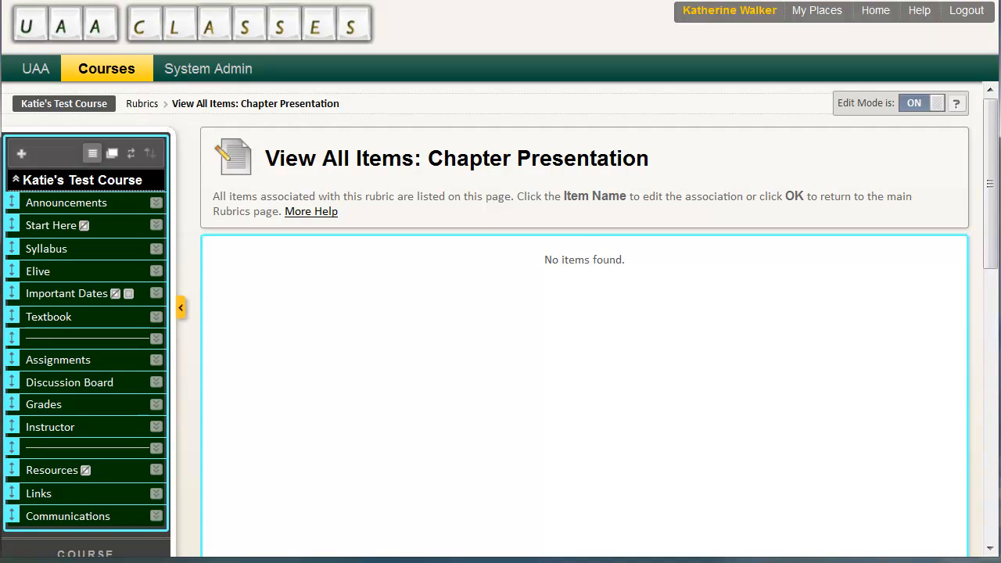
pyautogui.hotkey('alt', 'Left')
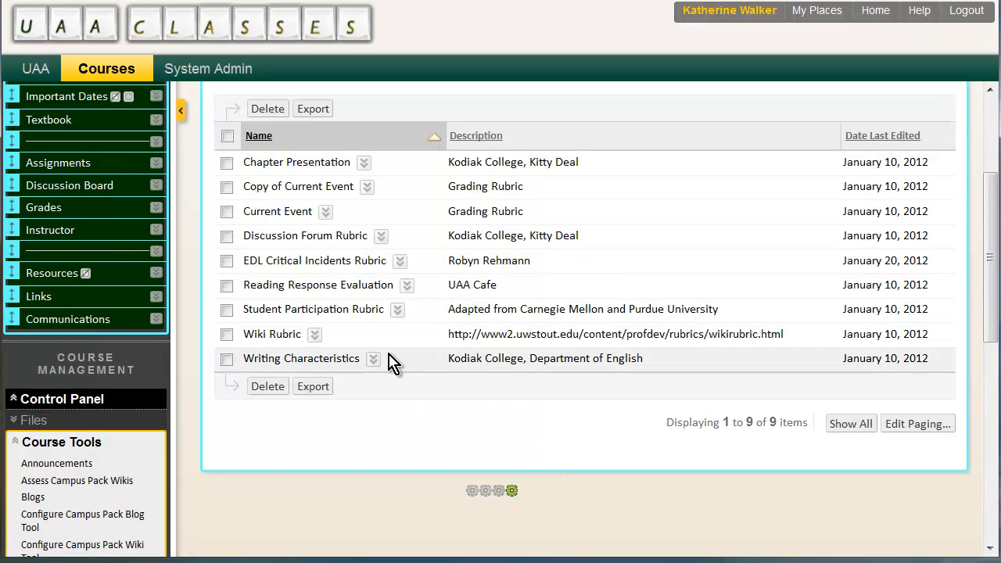
# View the content associated with the Student Participation Rubric and return to the rubric list
pyautogui.click(398, 310)
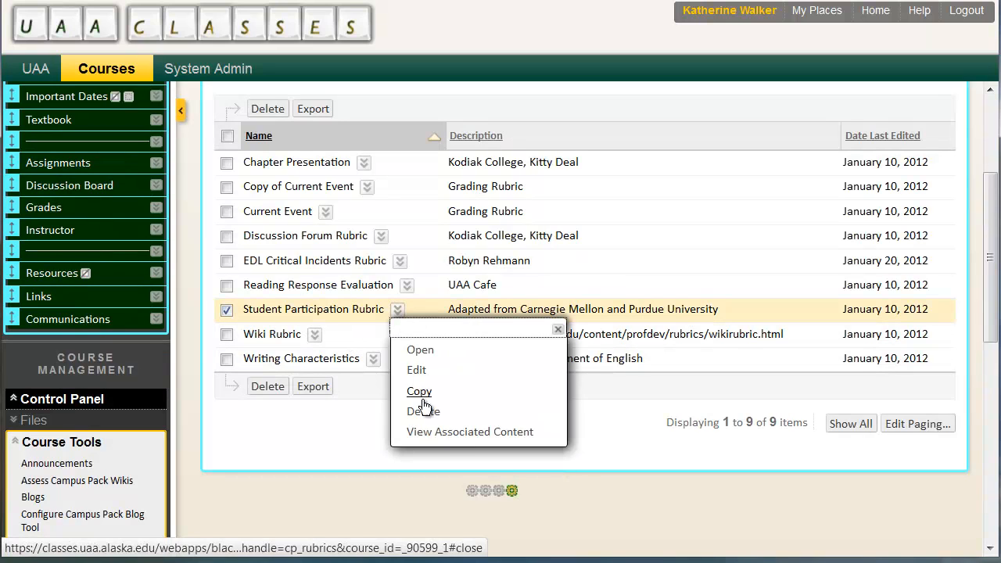
pyautogui.click(449, 432)
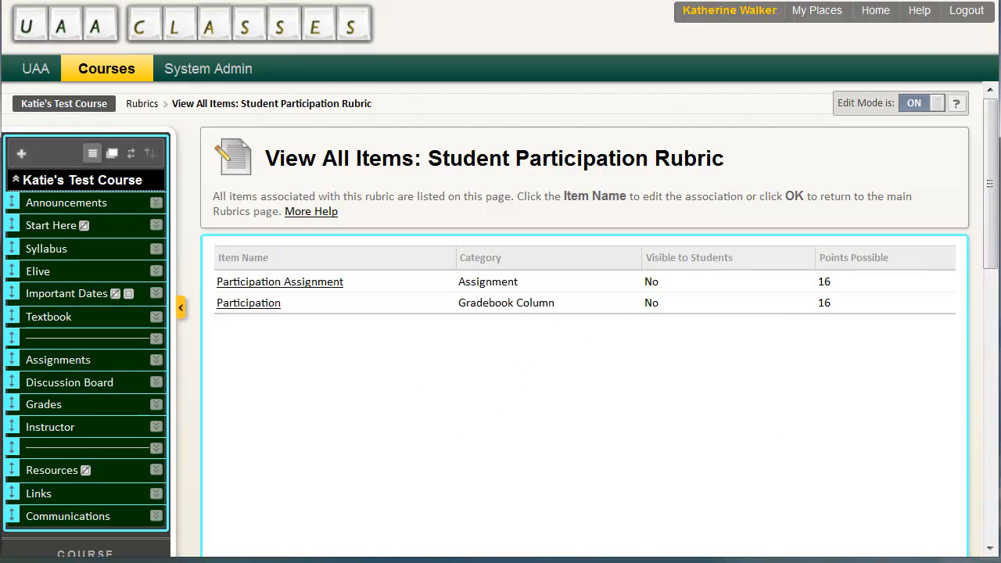
pyautogui.hotkey('alt', 'Left')
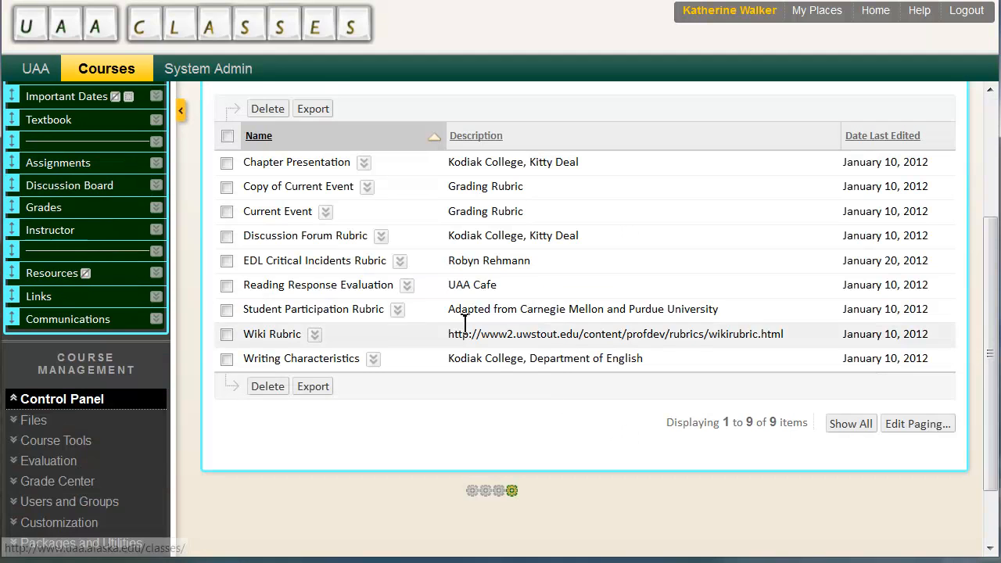
# Make a copy of the Chapter Presentation rubric
pyautogui.click(364, 165)
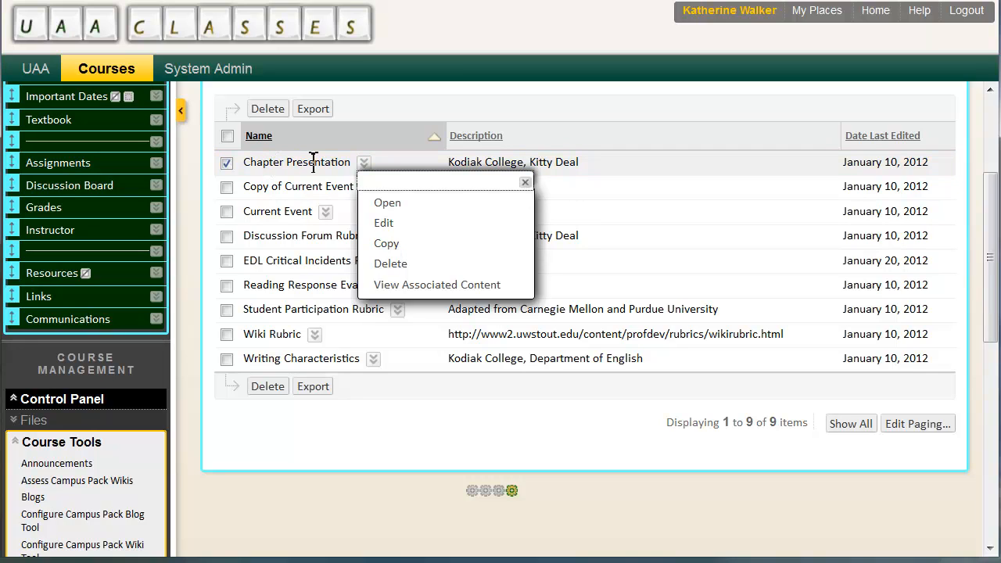
pyautogui.click(386, 245)
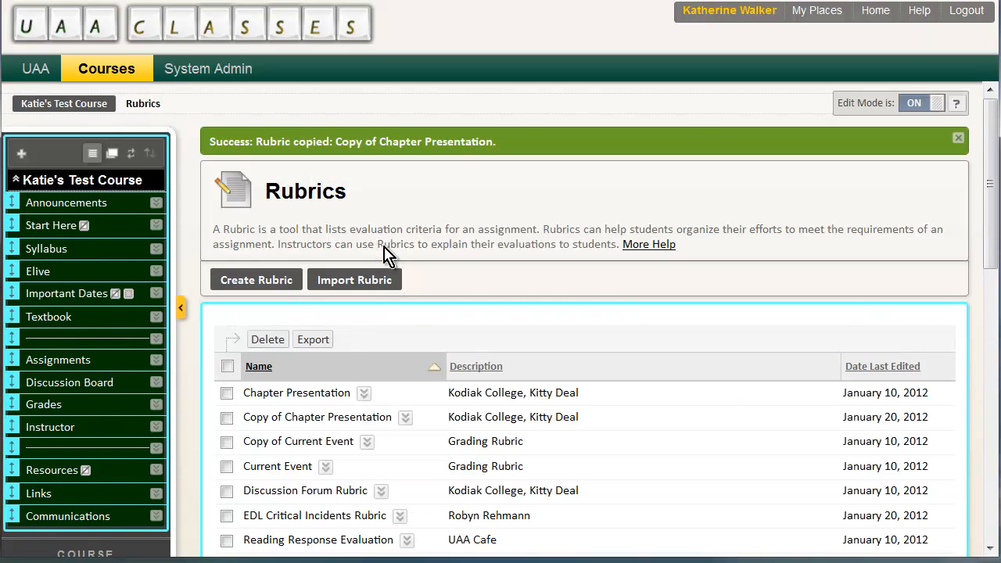
# Open the copied Chapter Presentation rubric for editing, rename it as Multimedia Presentation and clear its description
pyautogui.click(406, 419)
pyautogui.click(425, 478)
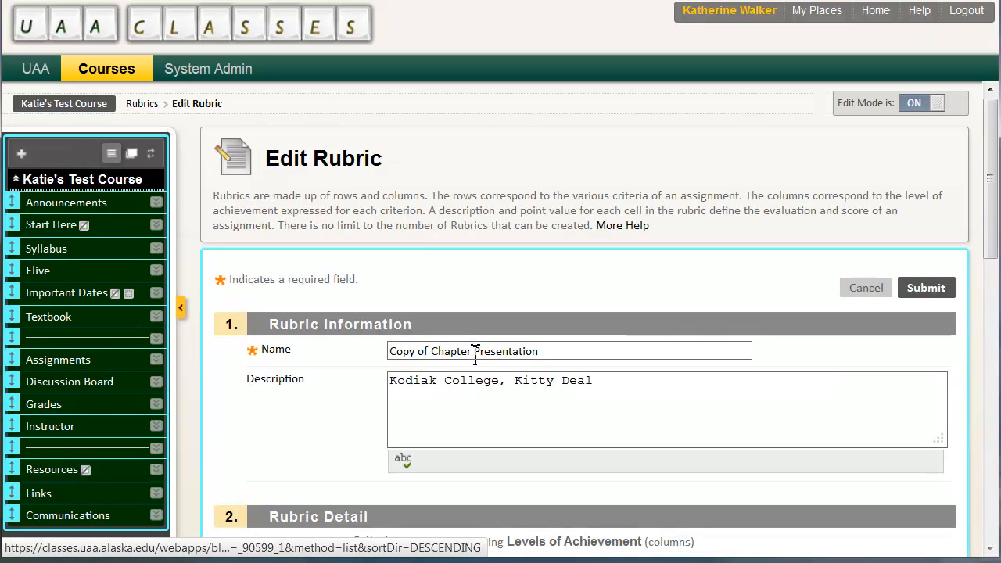
pyautogui.moveTo(473, 351); pyautogui.dragTo(395, 351)
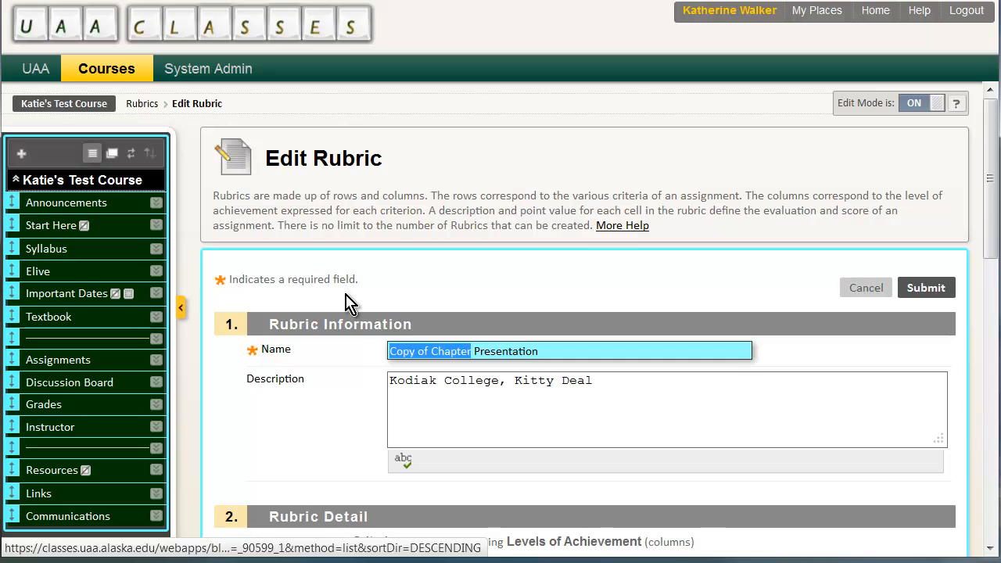
pyautogui.write('Multi')
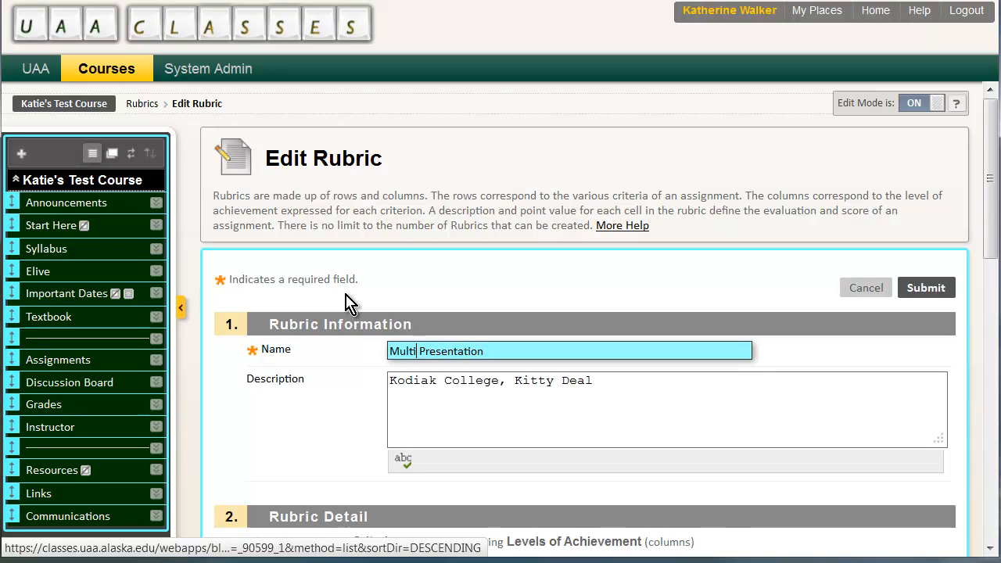
pyautogui.write('media')
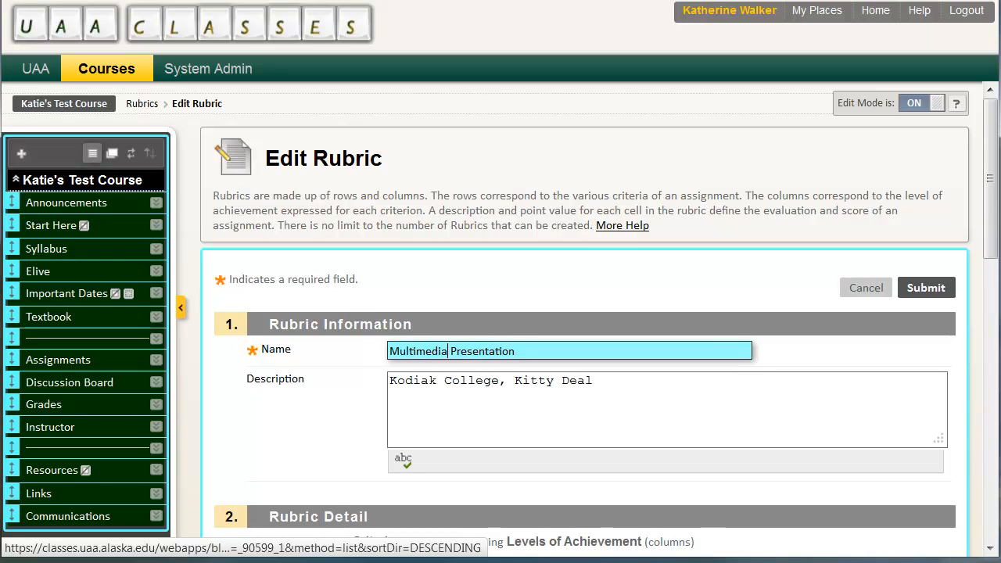
pyautogui.click(649, 417)
pyautogui.moveTo(651, 409); pyautogui.dragTo(380, 393)
pyautogui.press('BackSpace')
# Change the rubric type in the rubric detail to Point Range
pyautogui.scroll(-4, 578, 429)
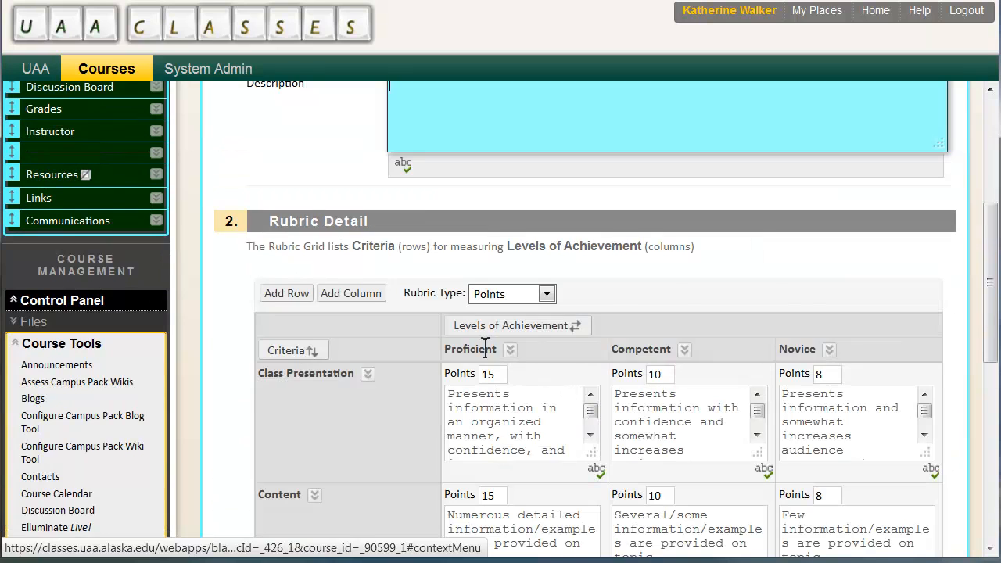
pyautogui.scroll(-4, 501, 336)
pyautogui.scroll(1, 509, 312)
pyautogui.scroll(2, 504, 240)
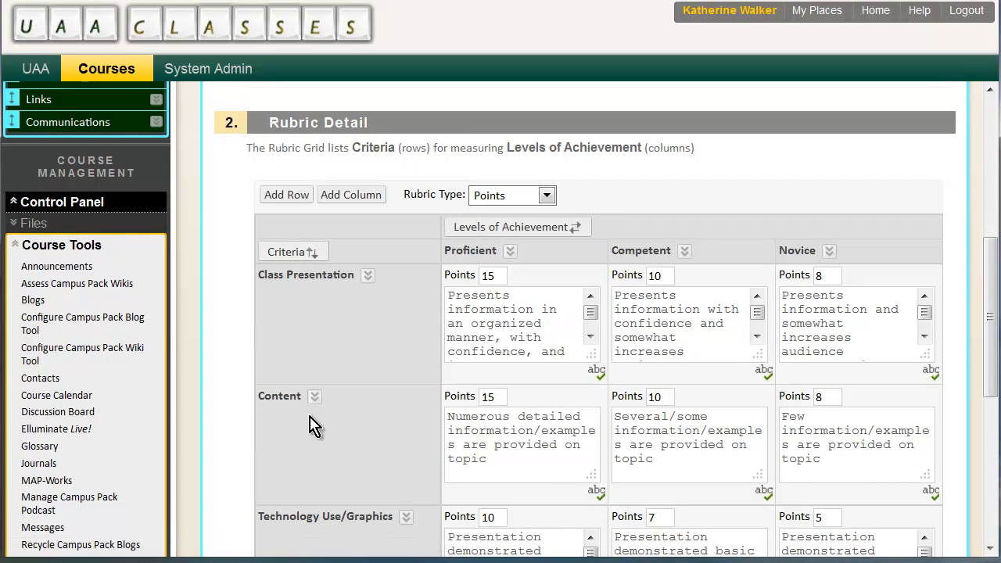
pyautogui.click(367, 275)
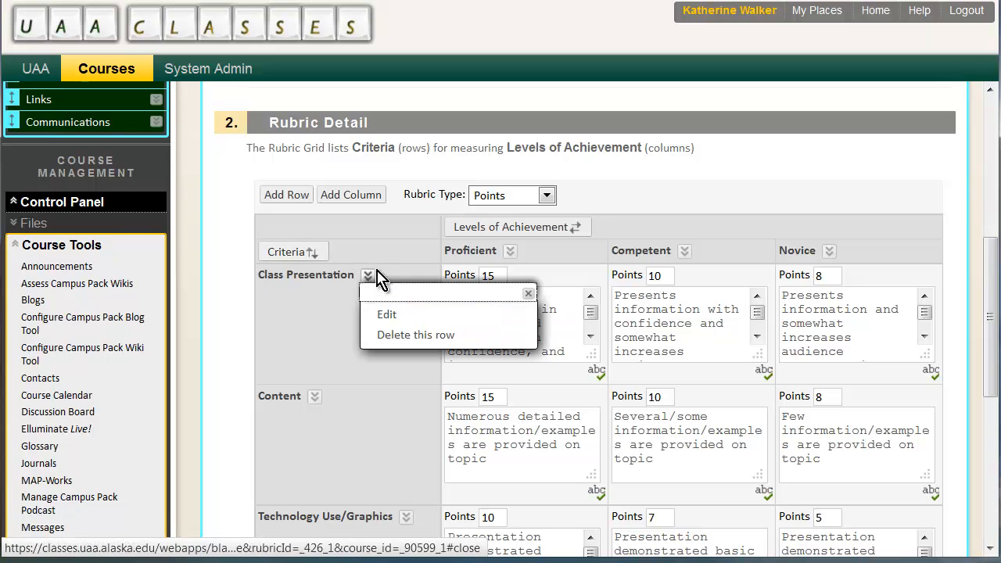
pyautogui.click(366, 276)
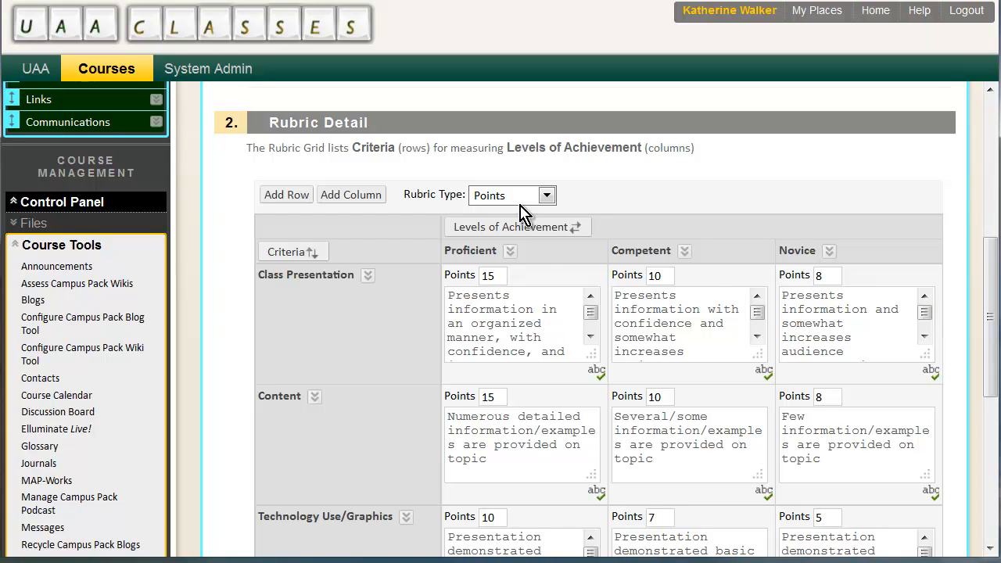
pyautogui.click(547, 196)
pyautogui.click(516, 245)
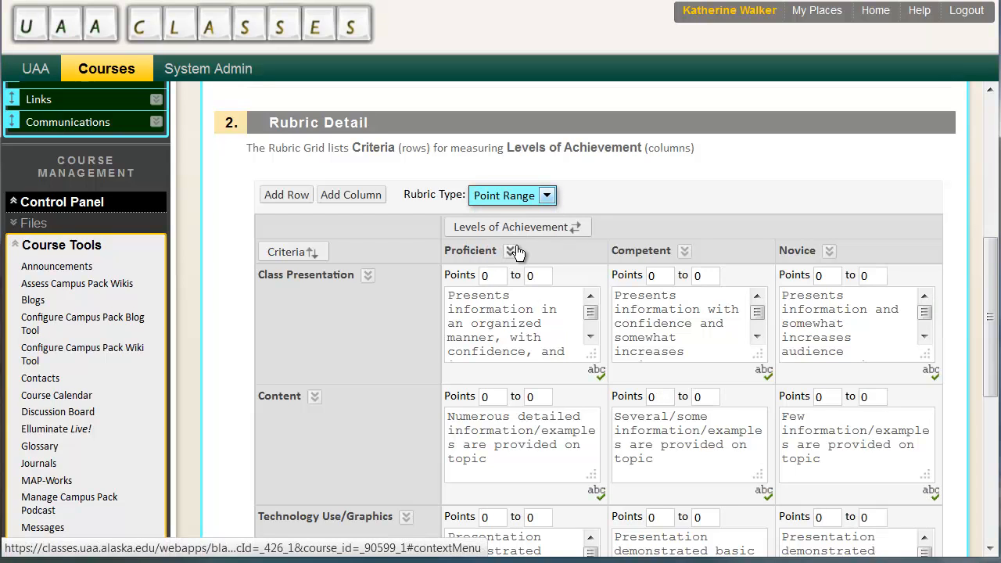
# Set the Class Presentation point ranges to 10 to 15 for Proficient, 5 to 9 for Competent and 0 to 4 for Novice
pyautogui.click(470, 278)
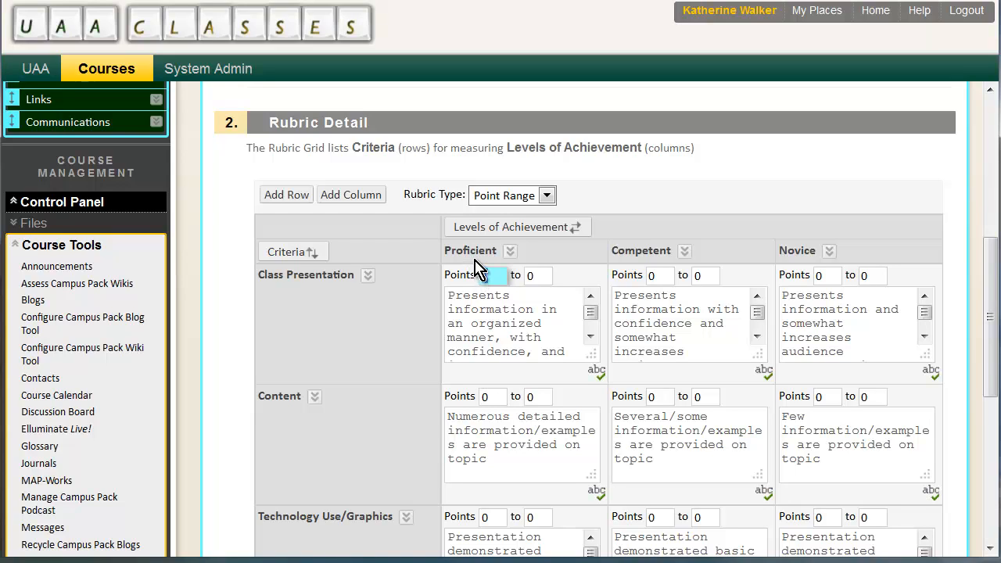
pyautogui.write('10')
pyautogui.click(531, 270)
pyautogui.write('15')
pyautogui.click(664, 275)
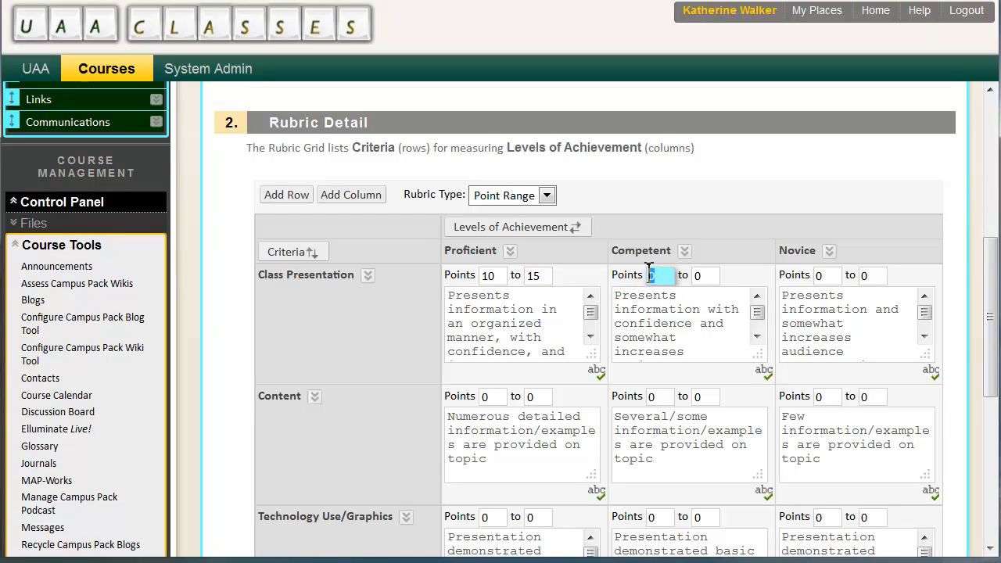
pyautogui.click(692, 275)
pyautogui.write('9')
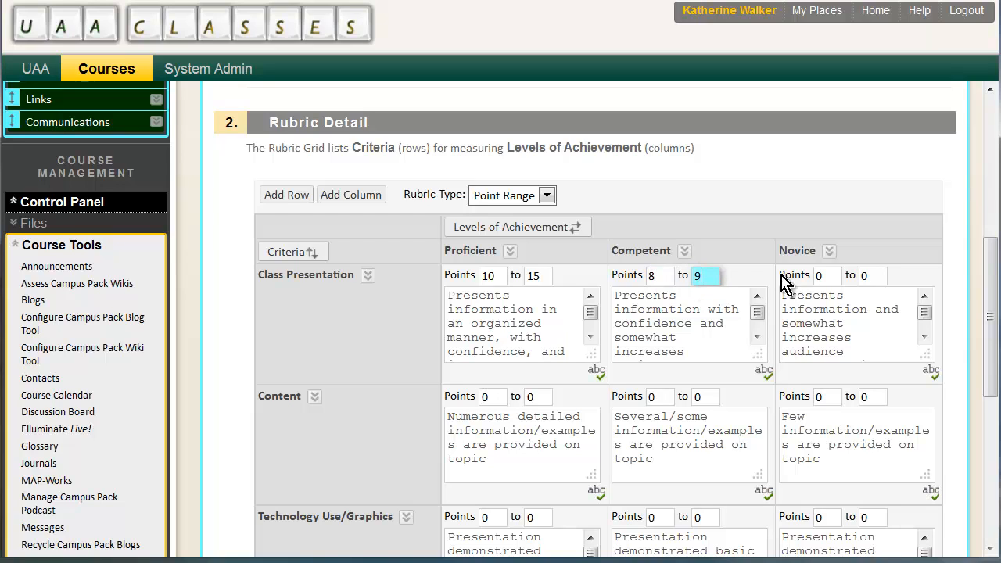
pyautogui.click(649, 275)
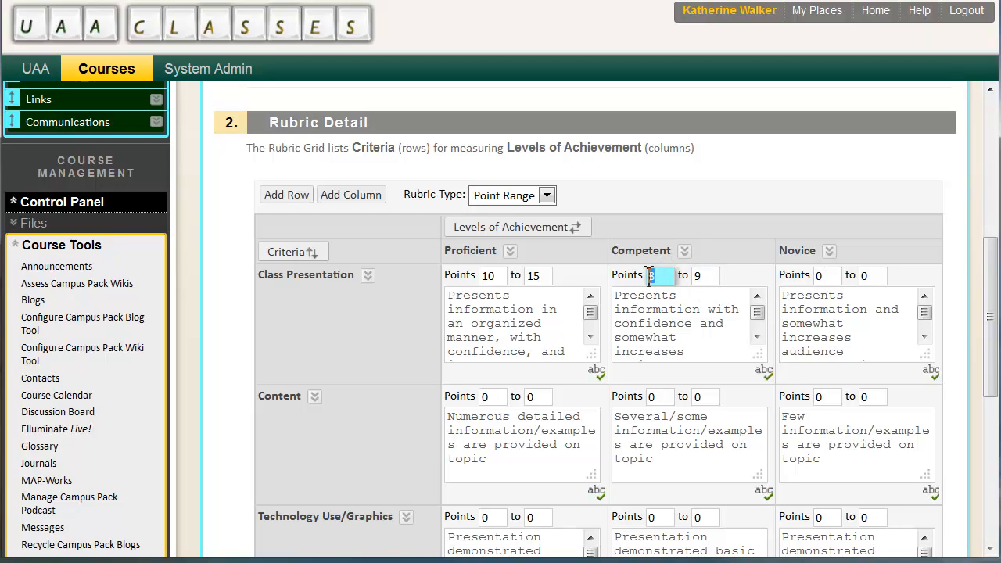
pyautogui.write('5')
pyautogui.click(872, 276)
pyautogui.write('4')
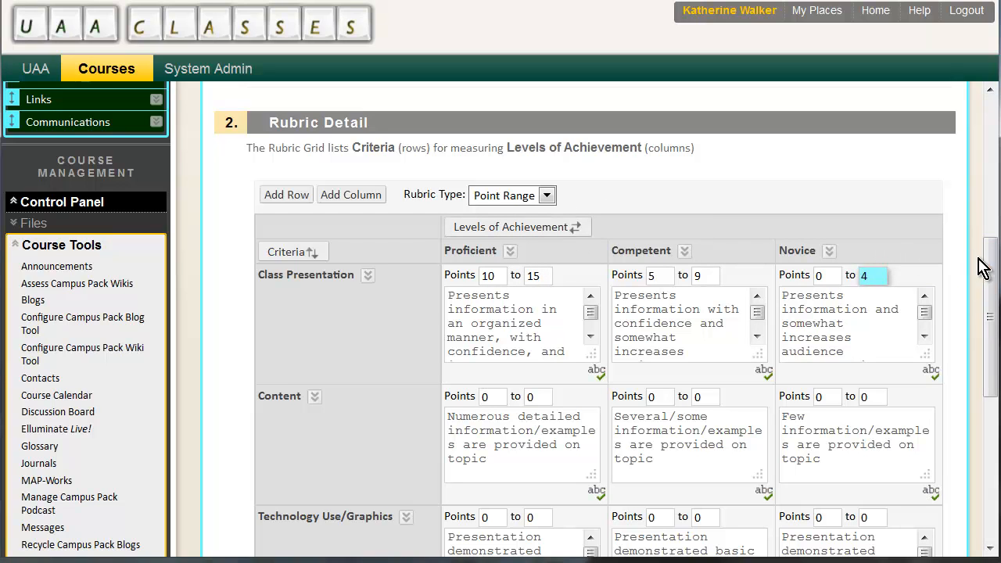
# Submit the edited Multimedia Presentation rubric and look over the rubric list
pyautogui.moveTo(982, 266); pyautogui.dragTo(984, 411)
pyautogui.click(930, 519)
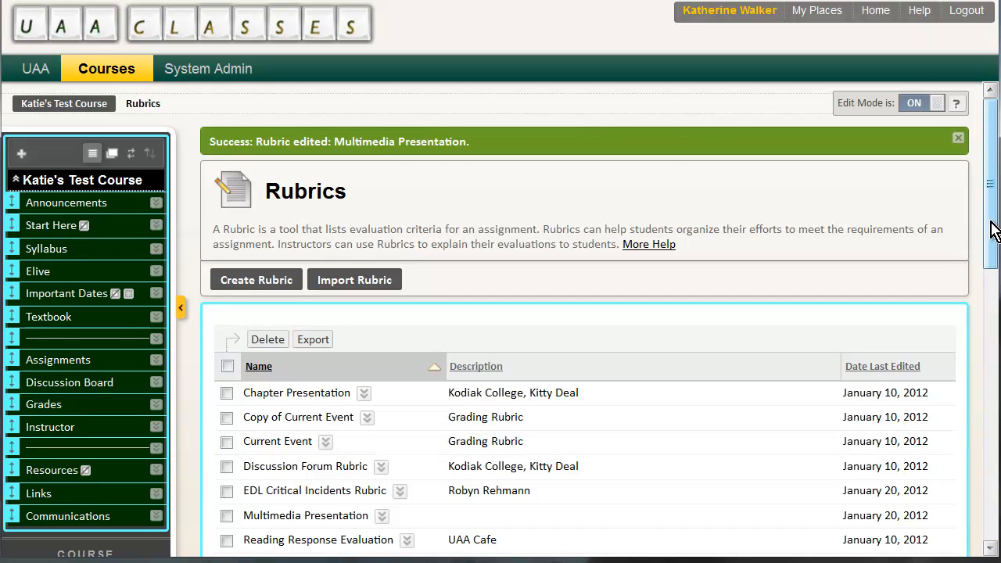
pyautogui.moveTo(991, 231); pyautogui.dragTo(995, 277)
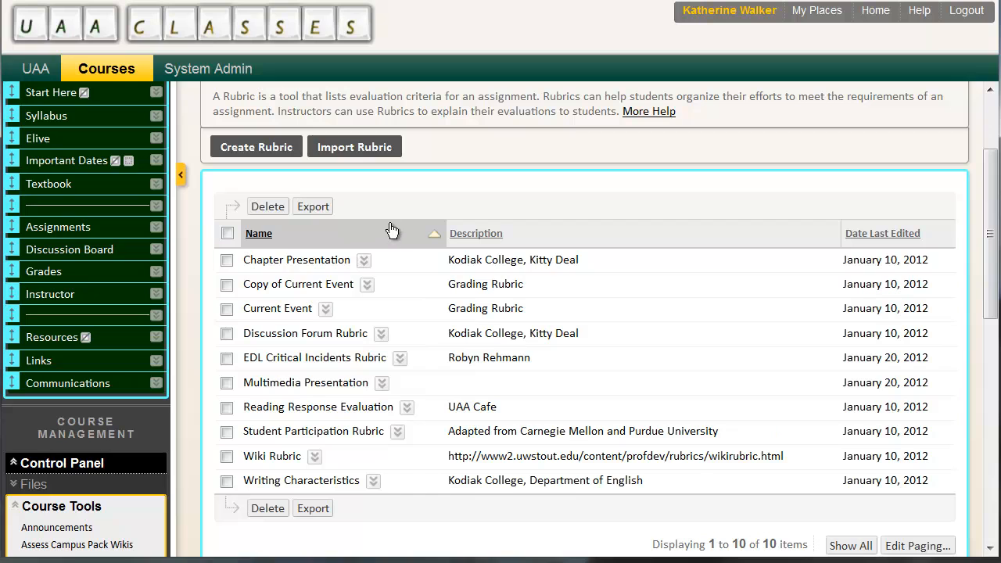
pyautogui.scroll(3, 411, 409)
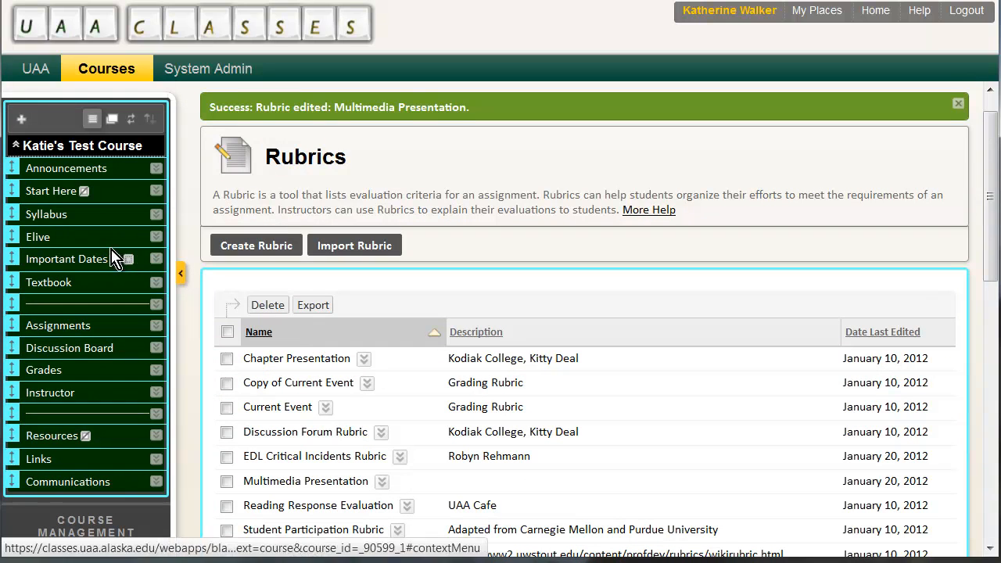
# Start creating a new forum through a Discussion Board link in the Assignments area
pyautogui.click(40, 324)
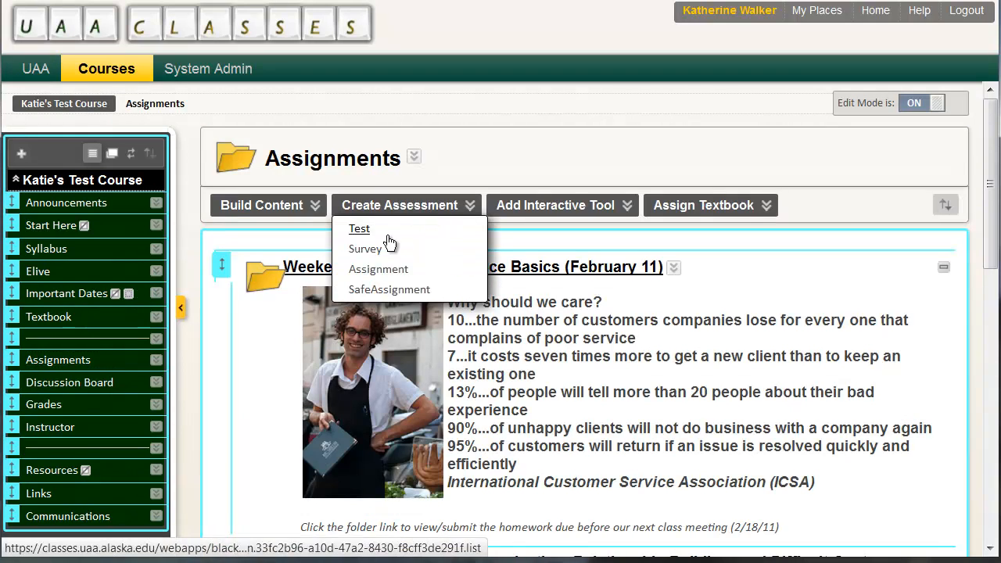
pyautogui.moveTo(557, 206)
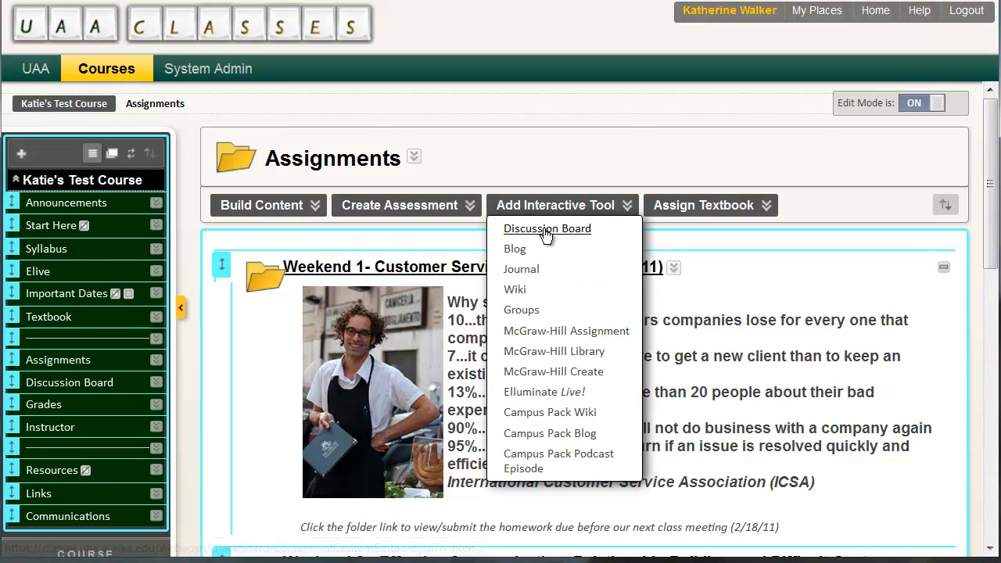
pyautogui.click(546, 230)
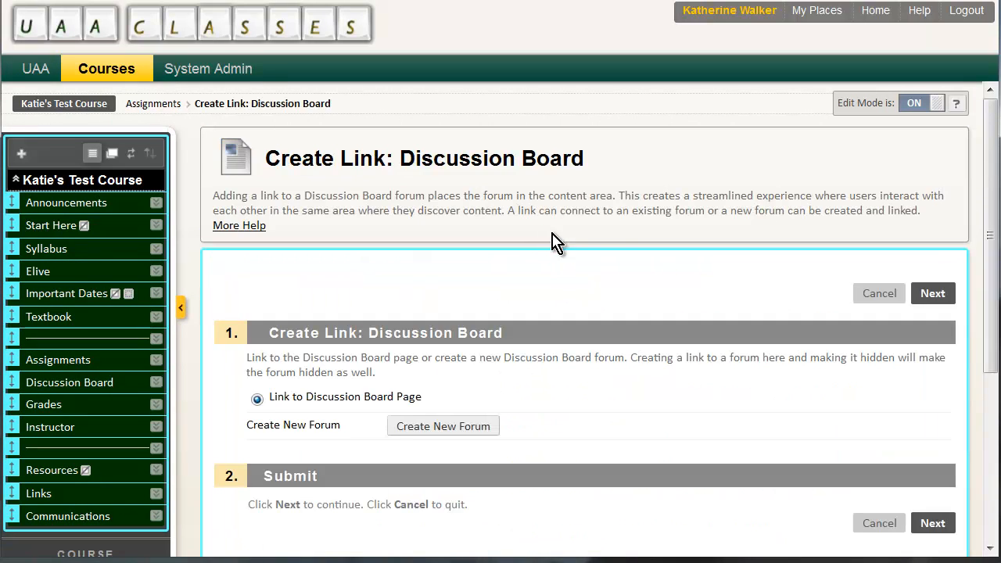
pyautogui.scroll(-4, 637, 335)
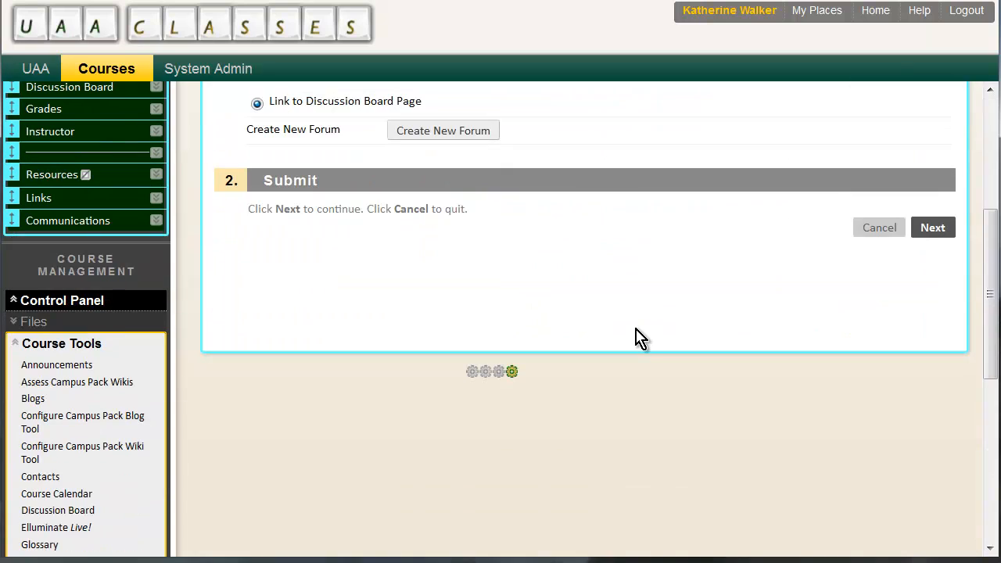
pyautogui.click(453, 134)
pyautogui.scroll(-12, 586, 291)
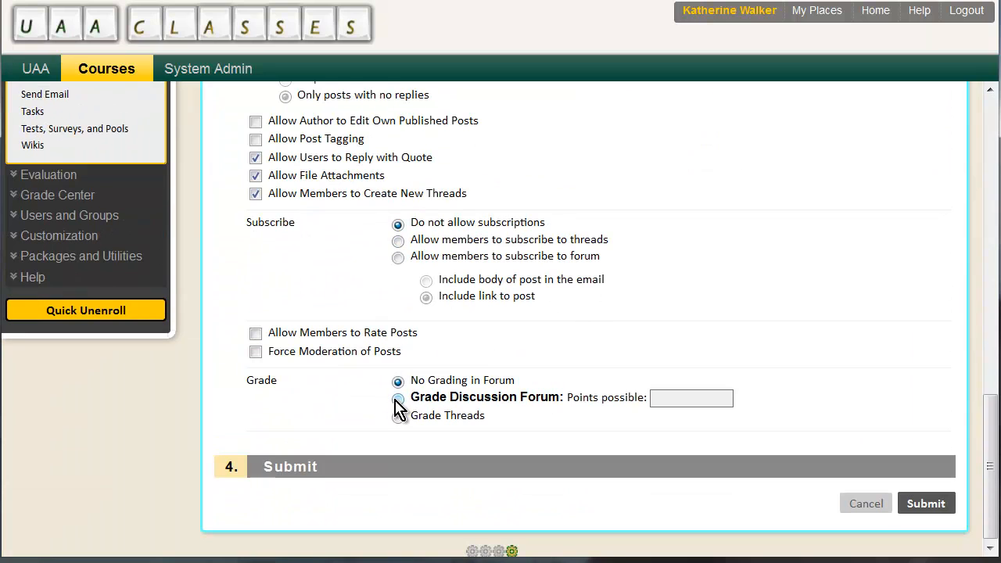
# Turn on grading for the new discussion forum, open the selection of an existing rubric, and cancel the forum
pyautogui.click(398, 400)
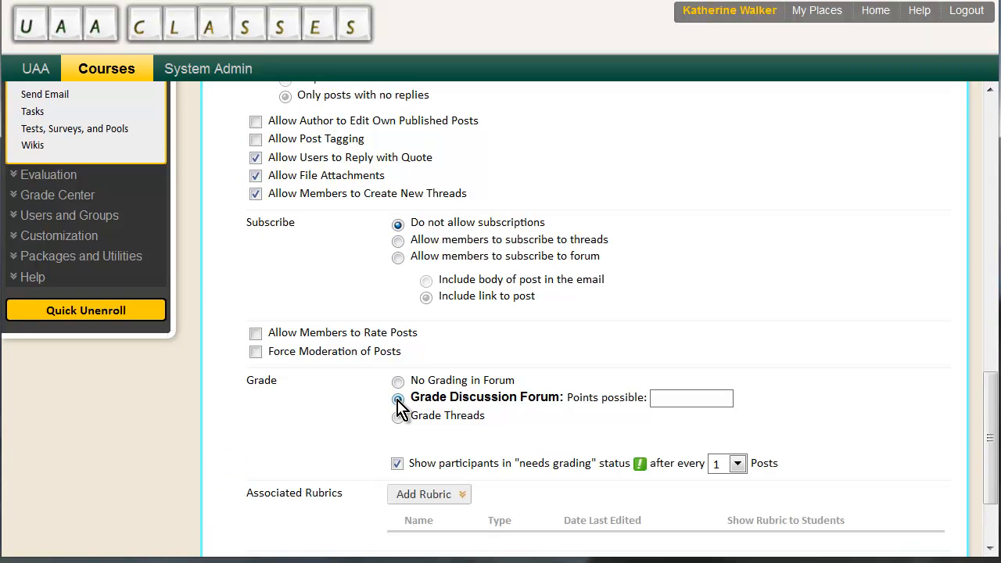
pyautogui.scroll(-3, 446, 404)
pyautogui.click(430, 377)
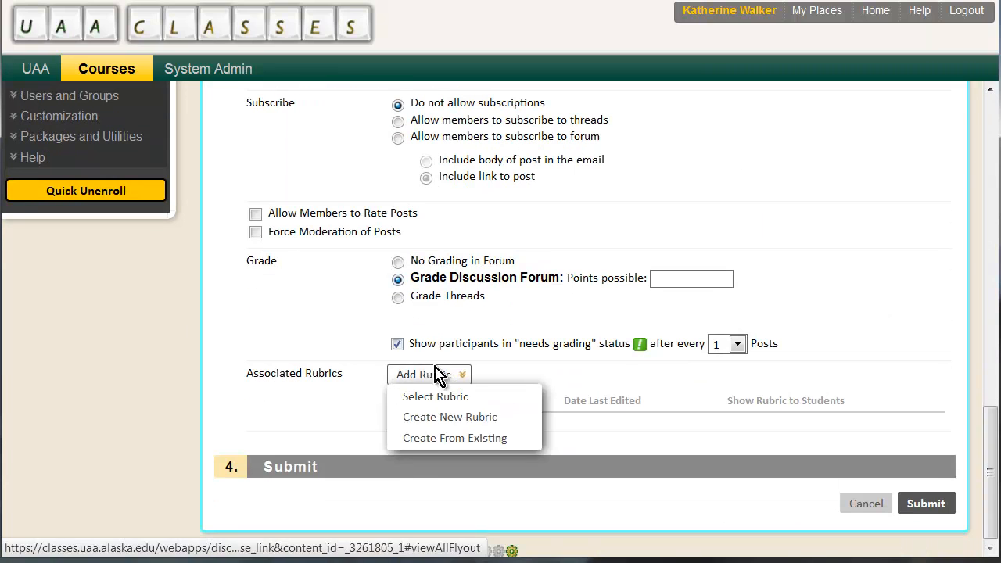
pyautogui.click(432, 398)
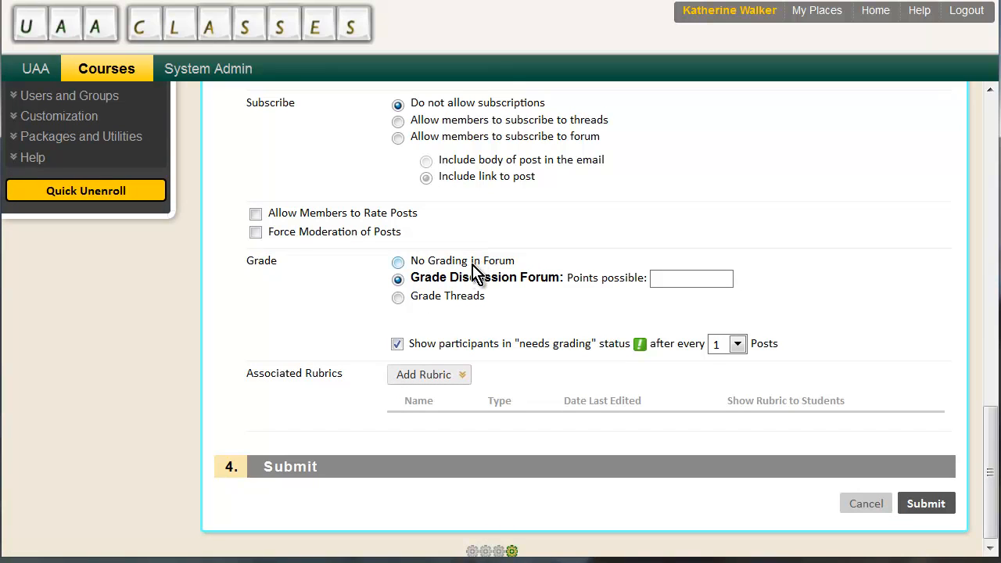
pyautogui.click(881, 506)
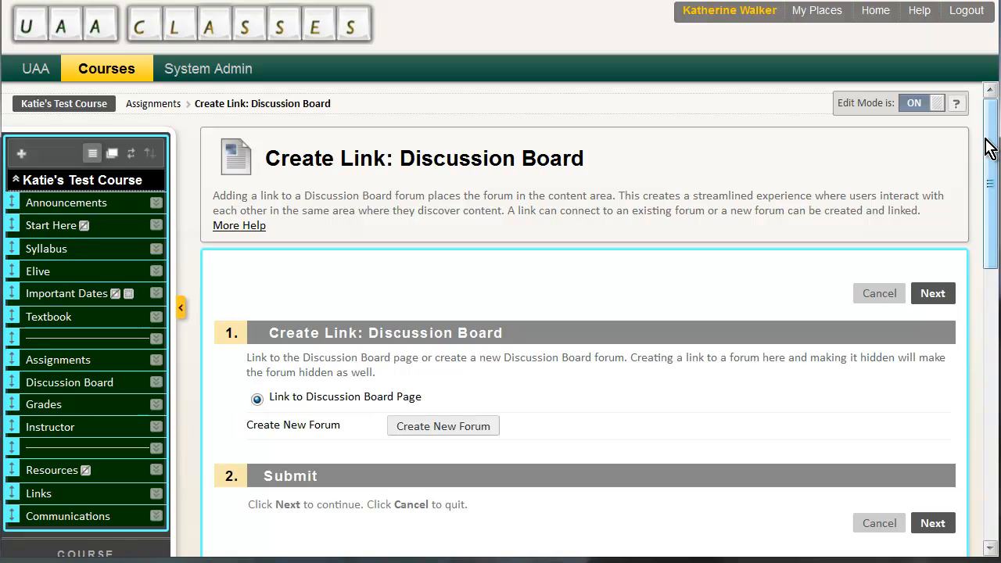
# Collapse the course tools list and open the Full Grade Center
pyautogui.moveTo(987, 149); pyautogui.dragTo(990, 246)
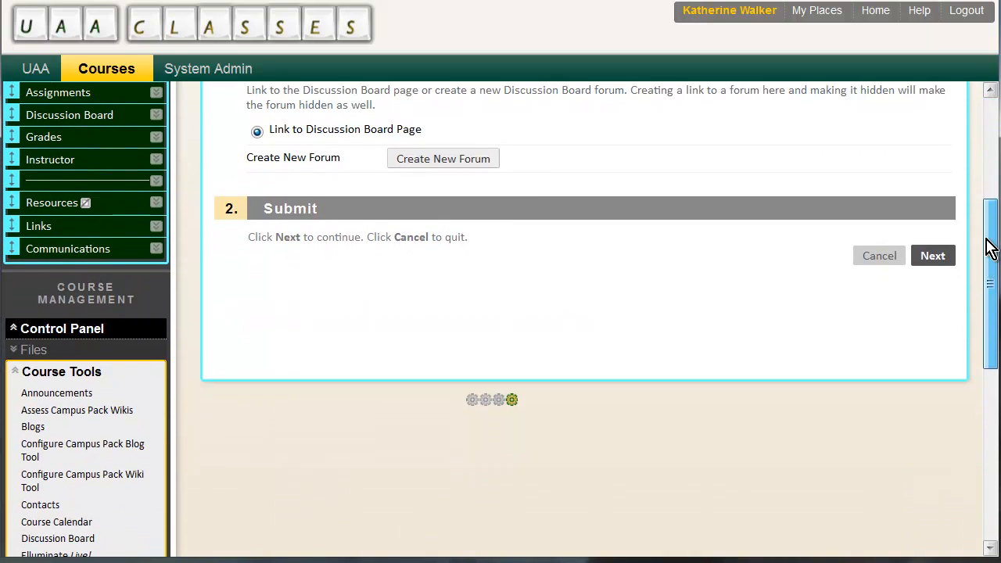
pyautogui.click(11, 372)
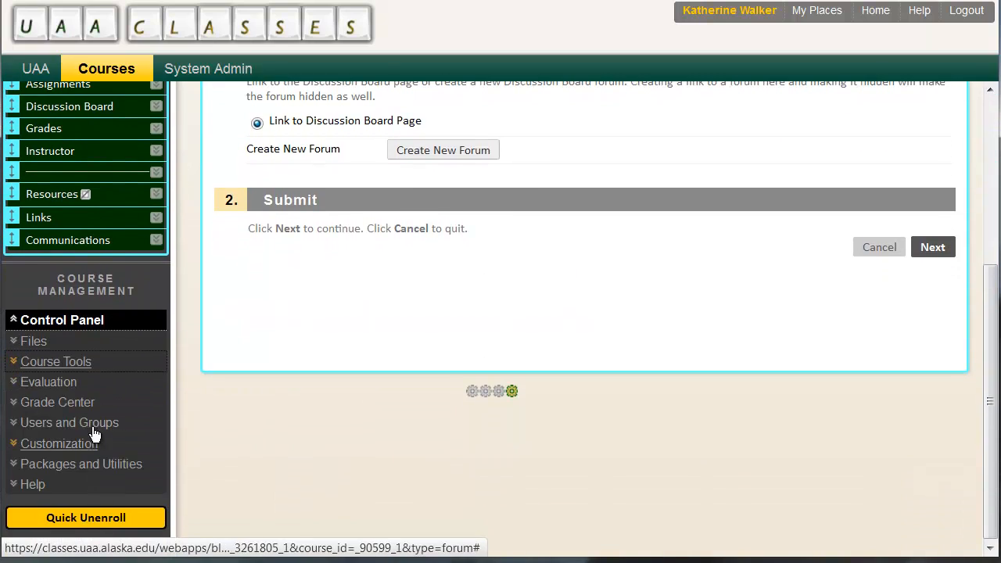
pyautogui.click(49, 403)
pyautogui.click(49, 444)
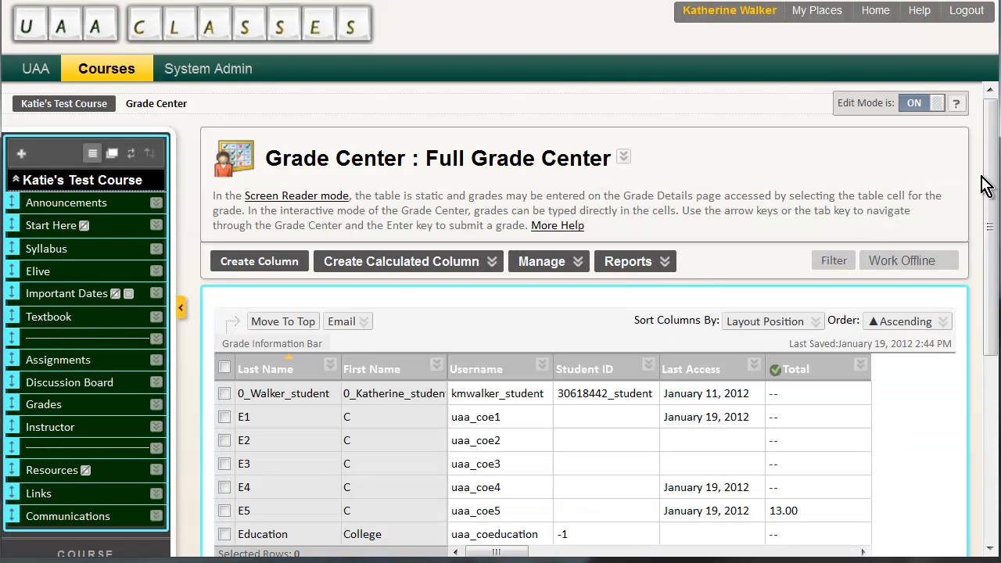
# Open the Participation Assignment attempt of the second student needing grading and view its associated rubric
pyautogui.moveTo(987, 187); pyautogui.dragTo(989, 239)
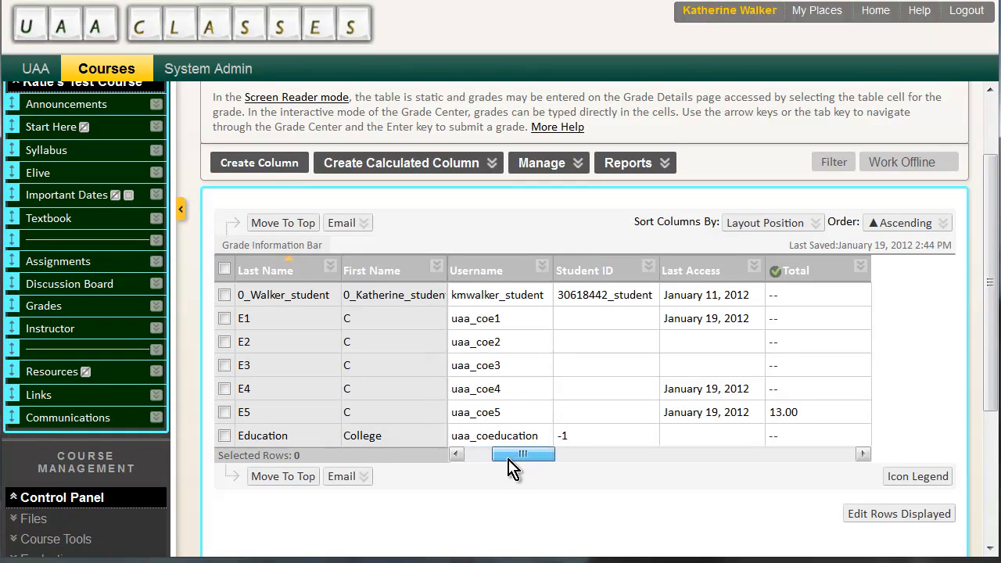
pyautogui.moveTo(510, 466); pyautogui.dragTo(522, 461)
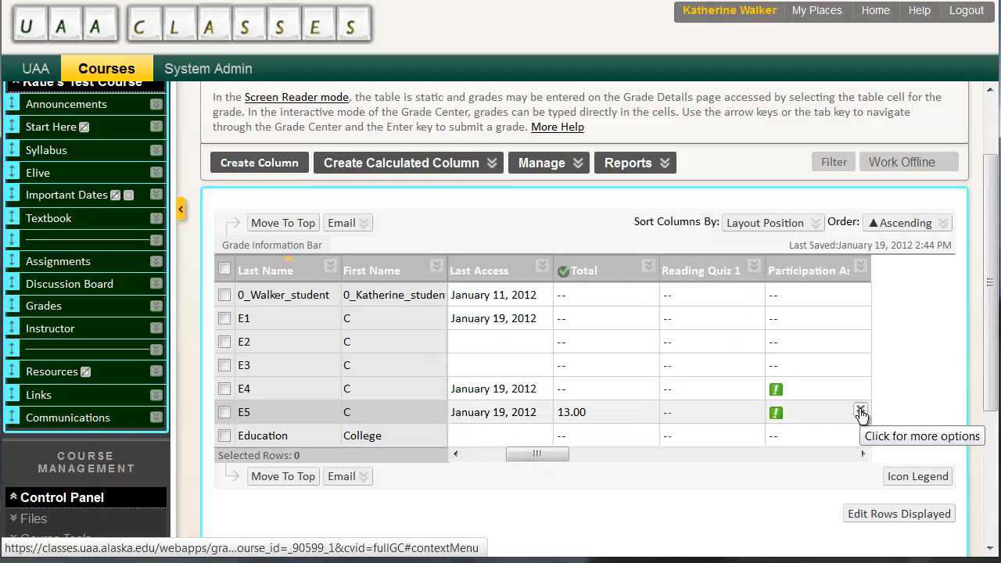
pyautogui.click(860, 412)
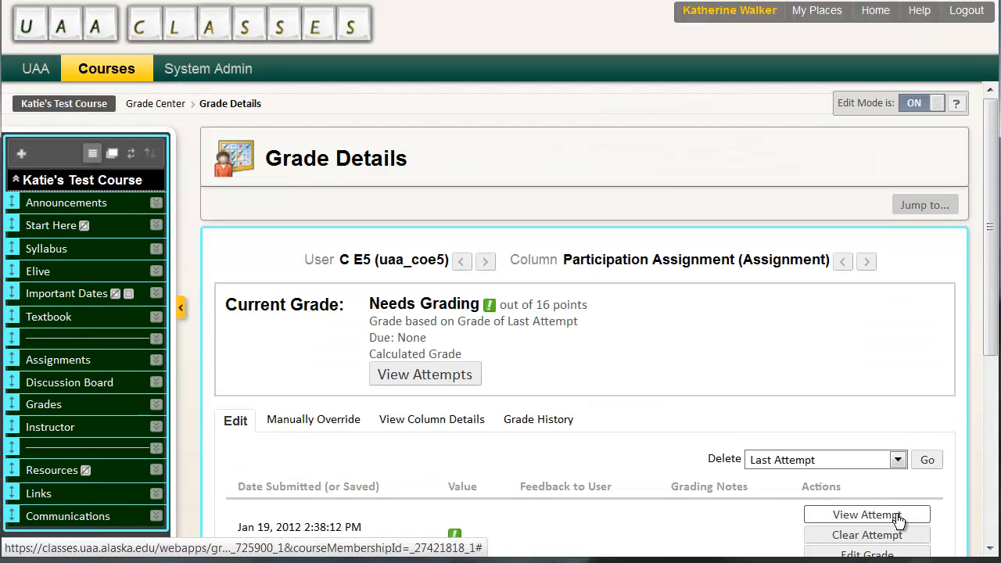
pyautogui.click(897, 516)
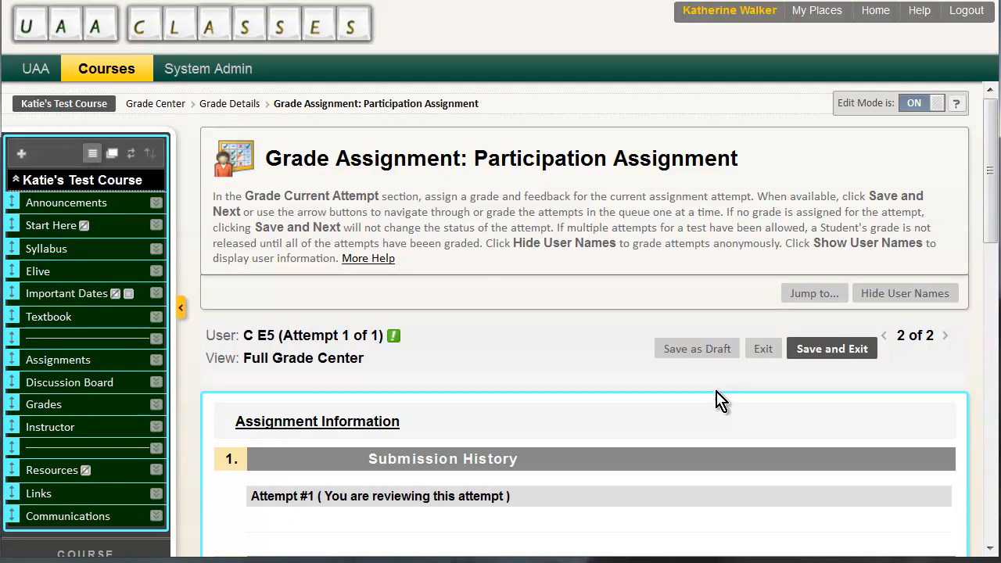
pyautogui.scroll(-4, 715, 402)
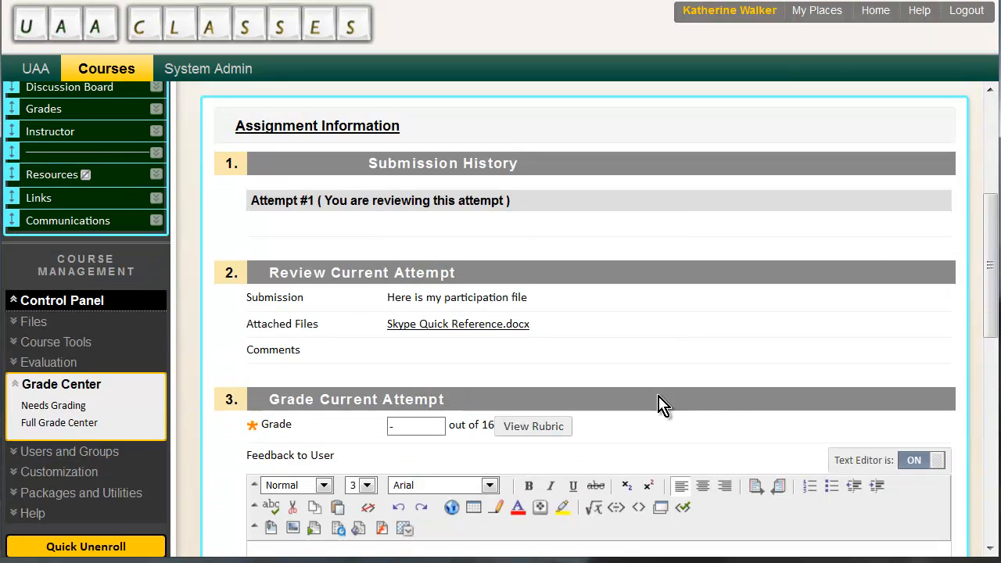
pyautogui.click(518, 430)
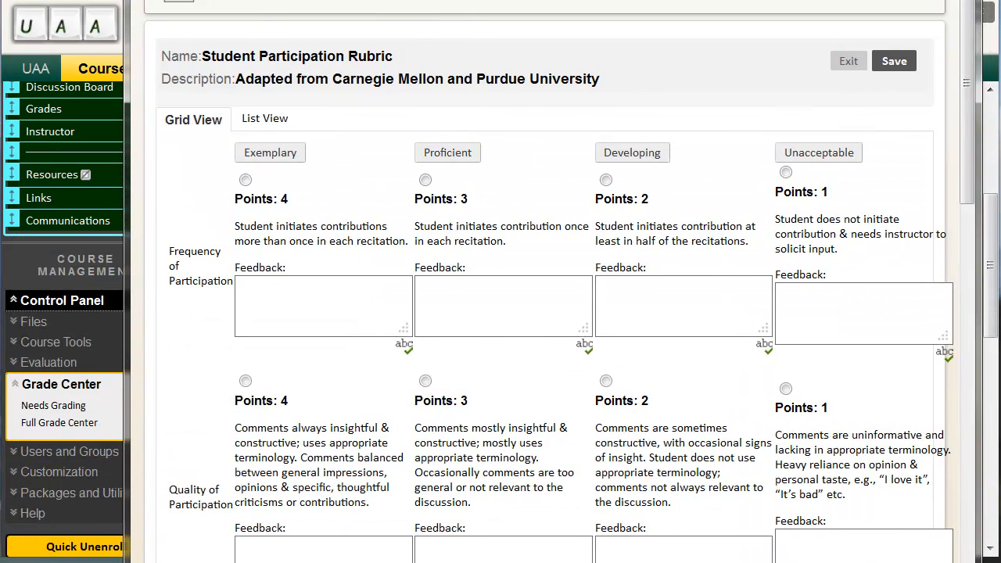
# Rate Frequency of Participation as Exemplary (4 points) with the feedback "Good", and Quality of Participation as Proficient (3 points)
pyautogui.click(243, 181)
pyautogui.click(290, 304)
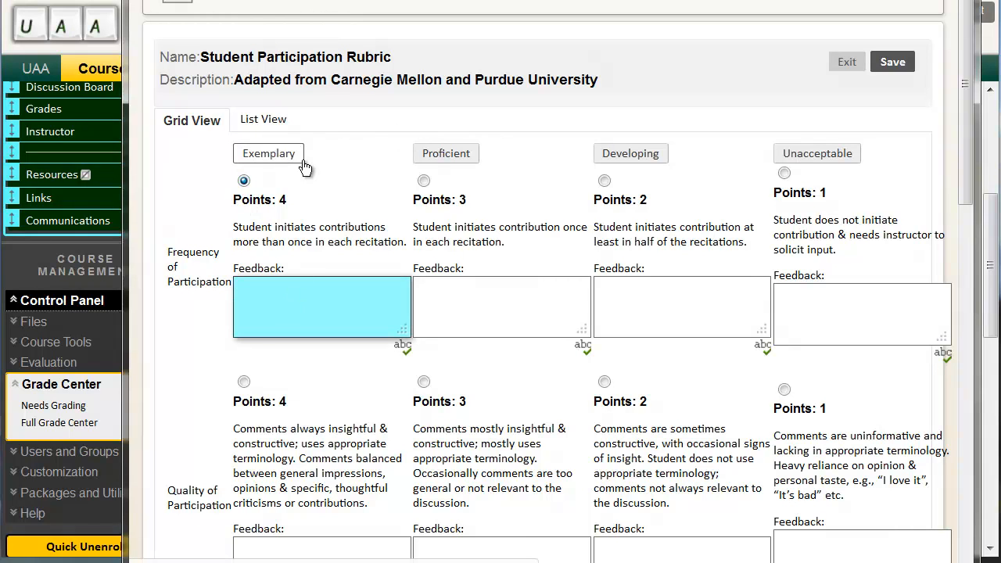
pyautogui.click(423, 382)
pyautogui.scroll(-3, 469, 402)
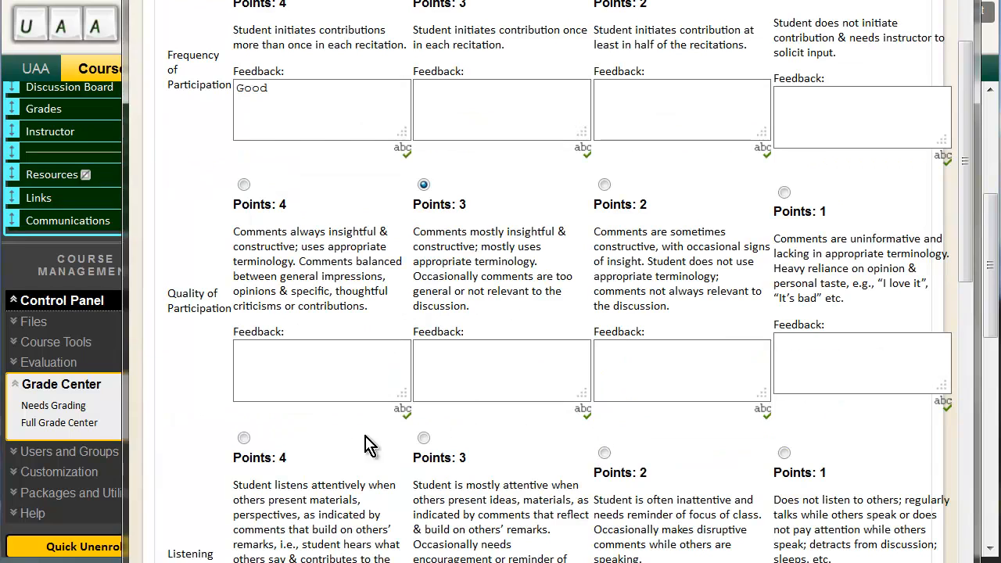
# Rate Listening Skills 4 points and Professional Attitude and Demeanor 3 points, and save the rubric evaluation
pyautogui.click(243, 437)
pyautogui.scroll(-2, 336, 461)
pyautogui.scroll(-3, 368, 453)
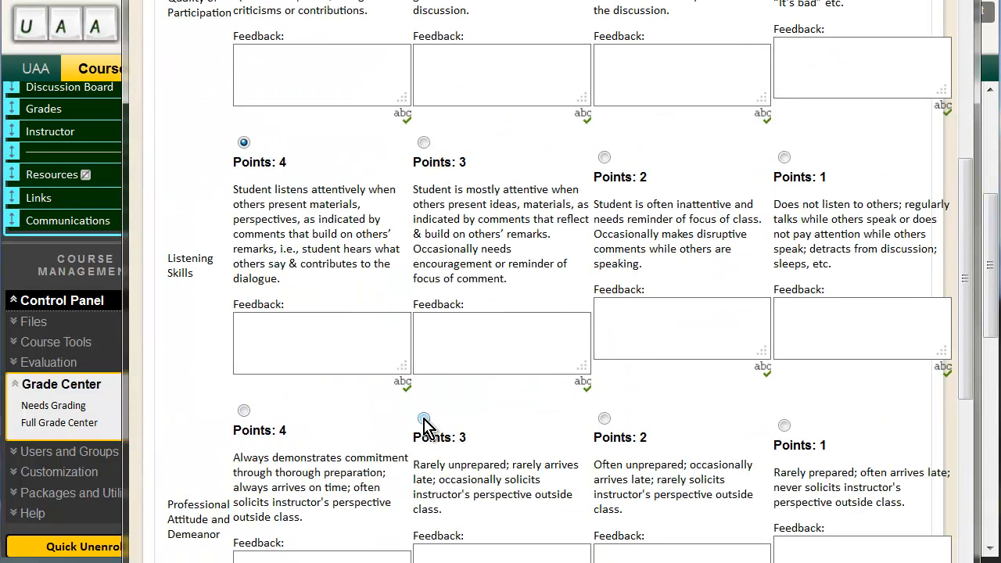
pyautogui.click(423, 420)
pyautogui.scroll(-6, 469, 425)
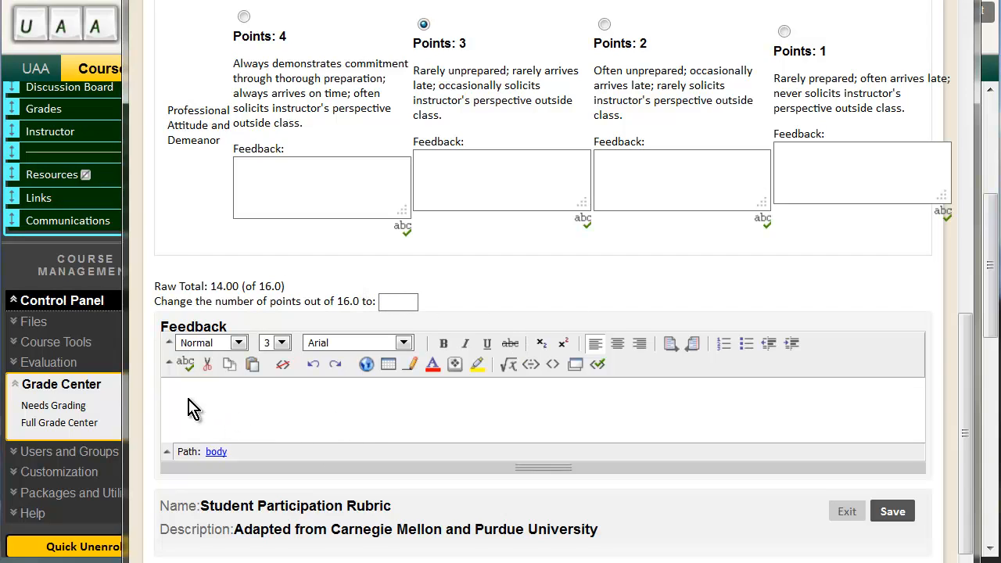
pyautogui.click(892, 512)
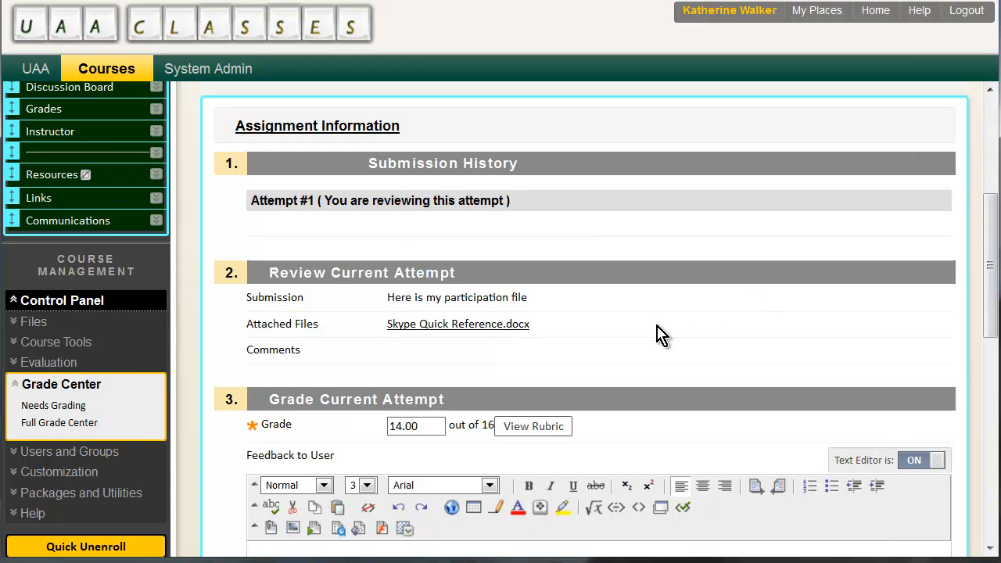
# Leave the assignment attempt without saving the grade change and return to the Full Grade Center
pyautogui.scroll(-3, 657, 335)
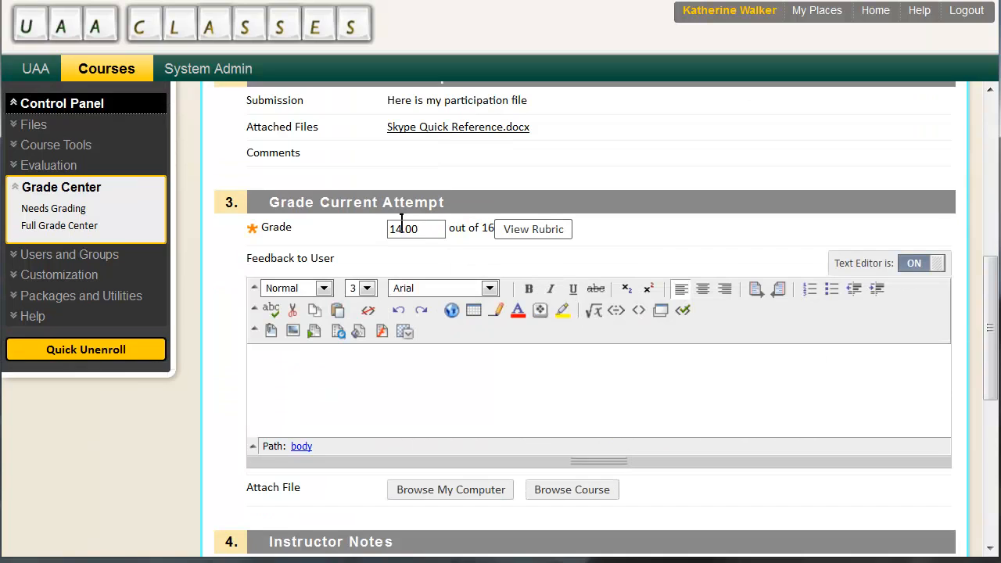
pyautogui.click(436, 387)
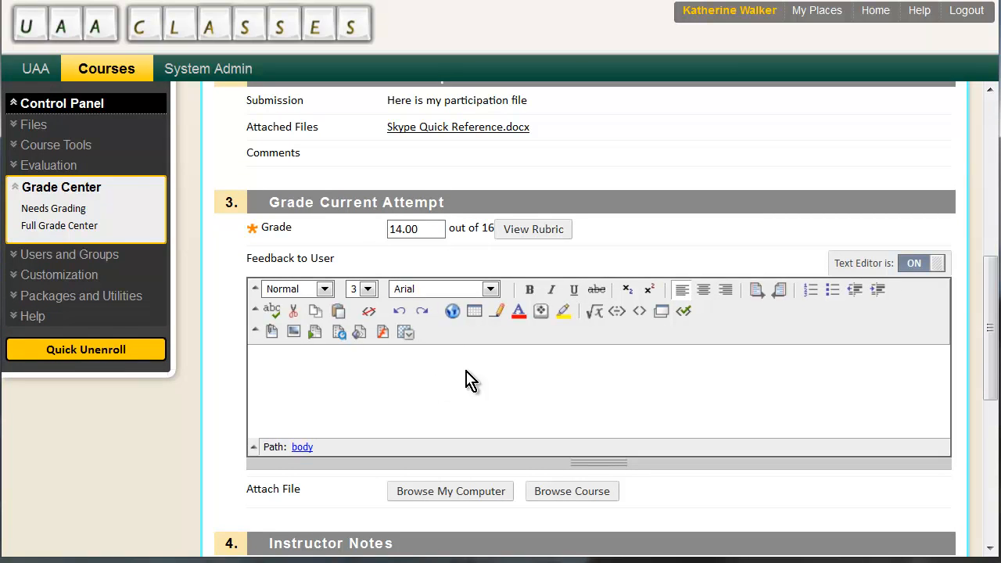
pyautogui.scroll(-4, 468, 380)
pyautogui.scroll(5, 467, 380)
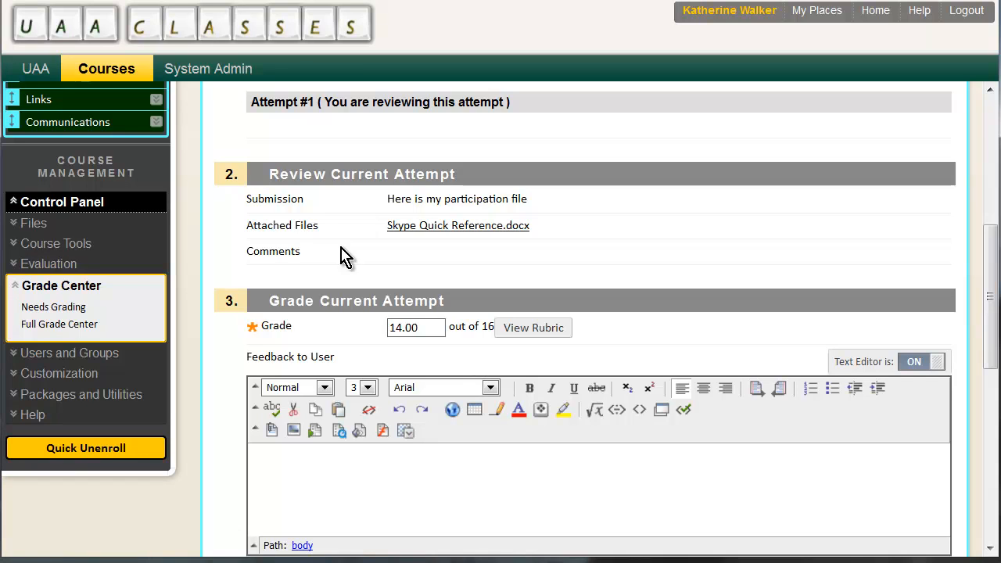
pyautogui.scroll(2, 297, 117)
pyautogui.scroll(3, 196, 223)
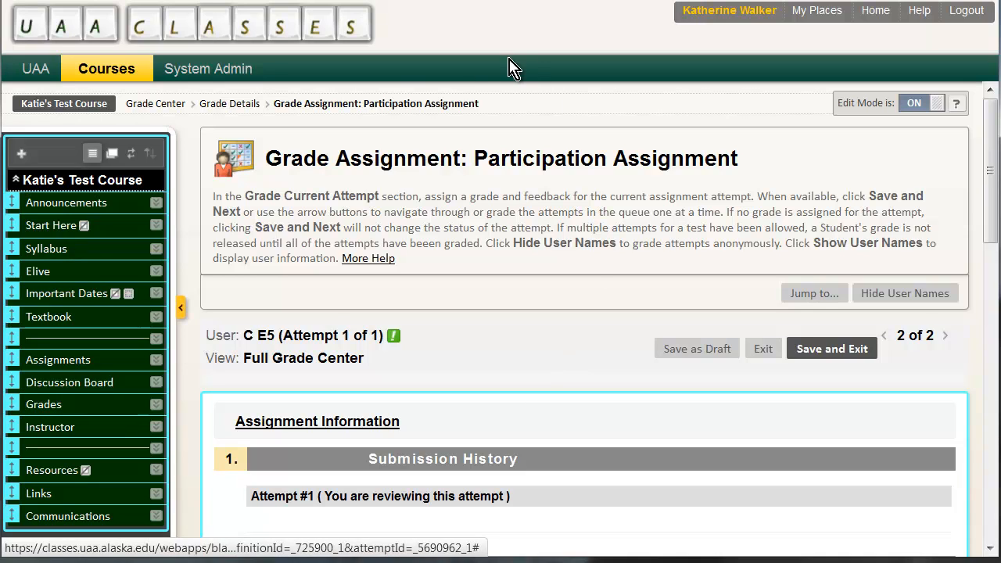
pyautogui.click(234, 105)
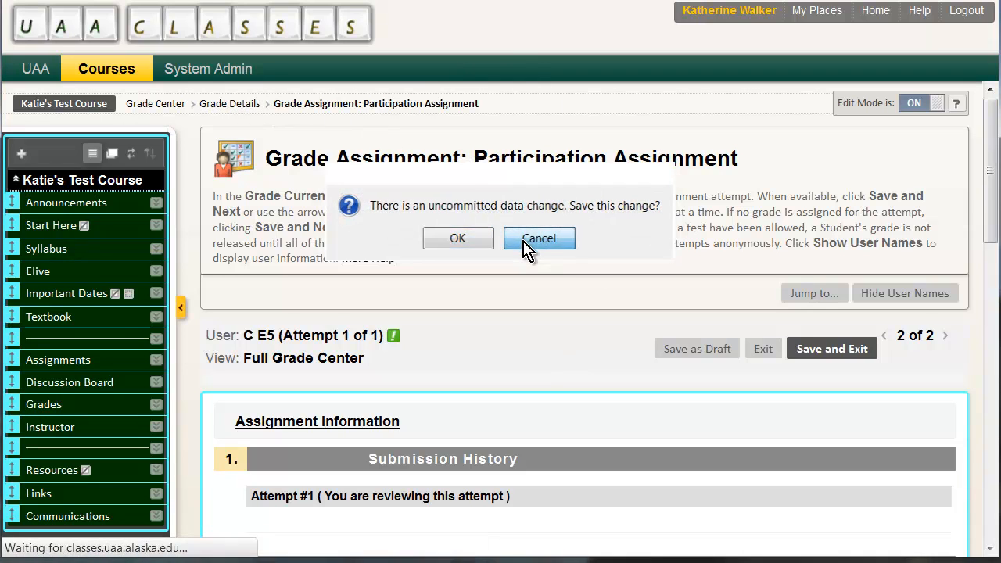
pyautogui.click(543, 244)
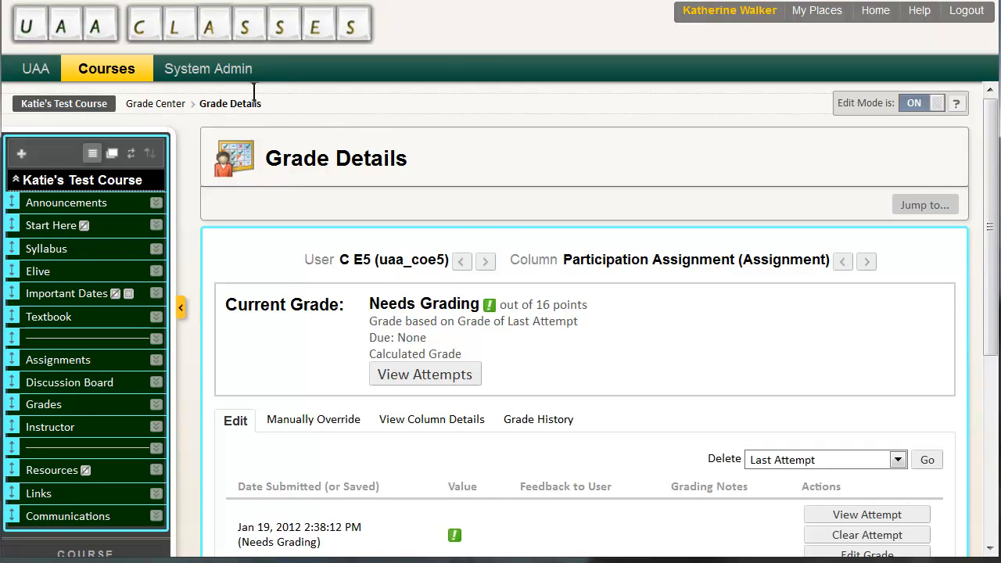
pyautogui.click(156, 104)
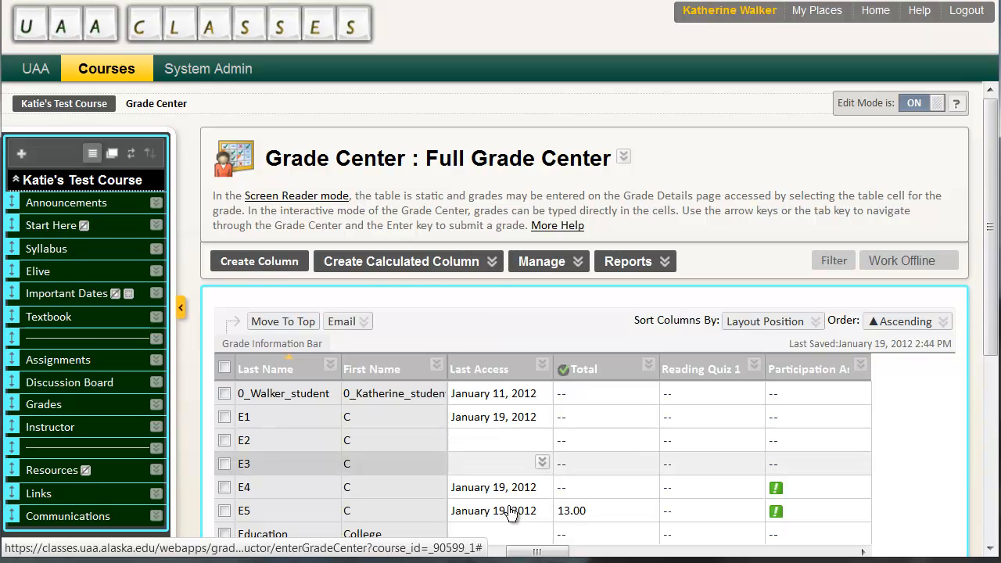
# Open the Participation column's information for editing and go to its associated rubrics
pyautogui.moveTo(536, 551); pyautogui.dragTo(822, 552)
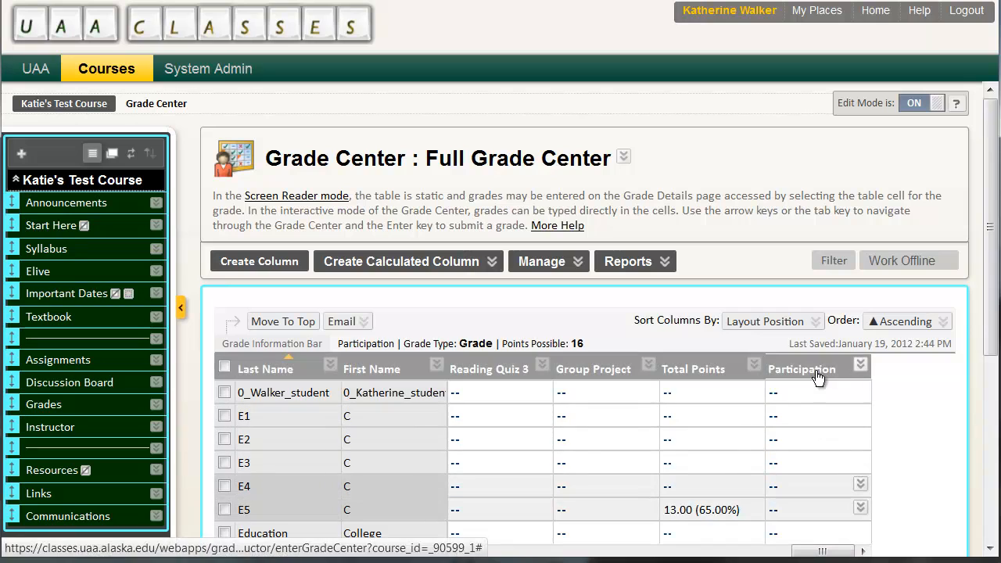
pyautogui.click(860, 365)
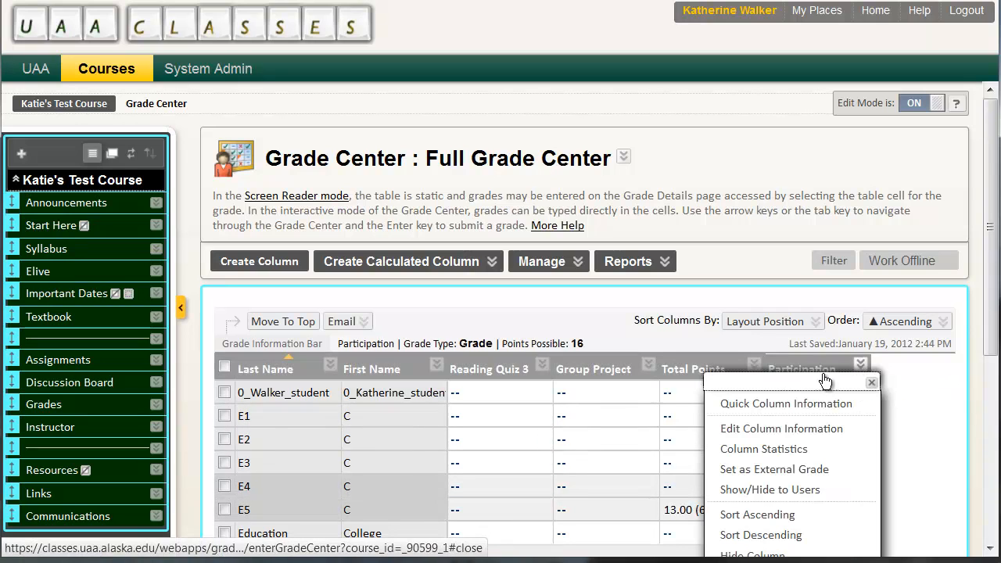
pyautogui.click(788, 428)
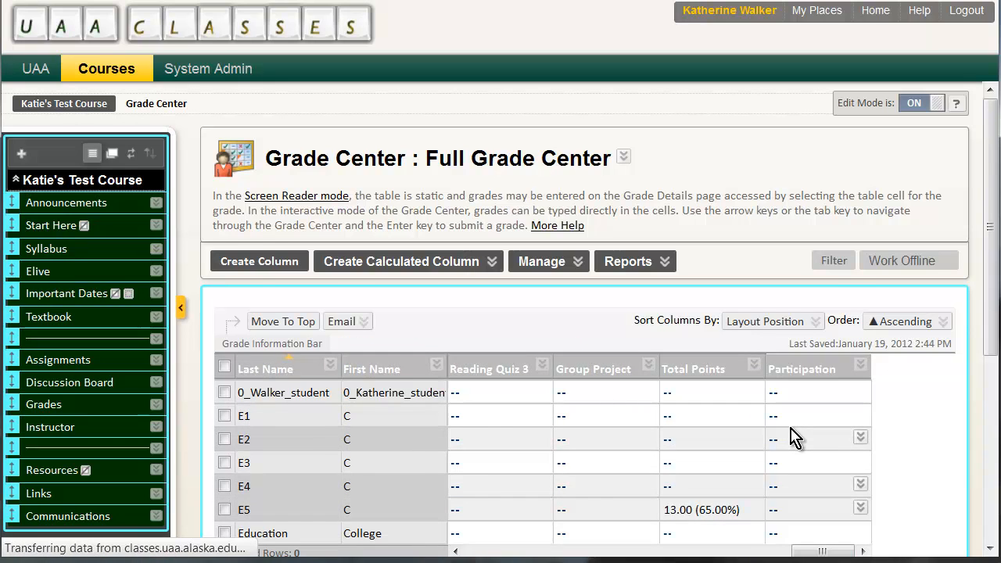
pyautogui.scroll(-9, 718, 325)
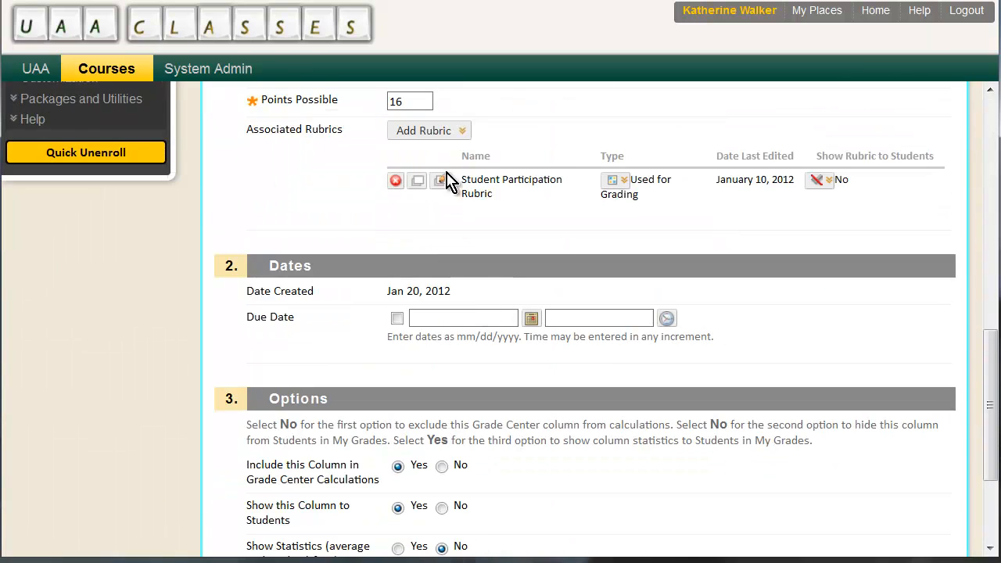
# Set the Student Participation Rubric to be shown to students as Yes (With Rubric Scores) and submit the column changes
pyautogui.click(411, 129)
pyautogui.click(828, 179)
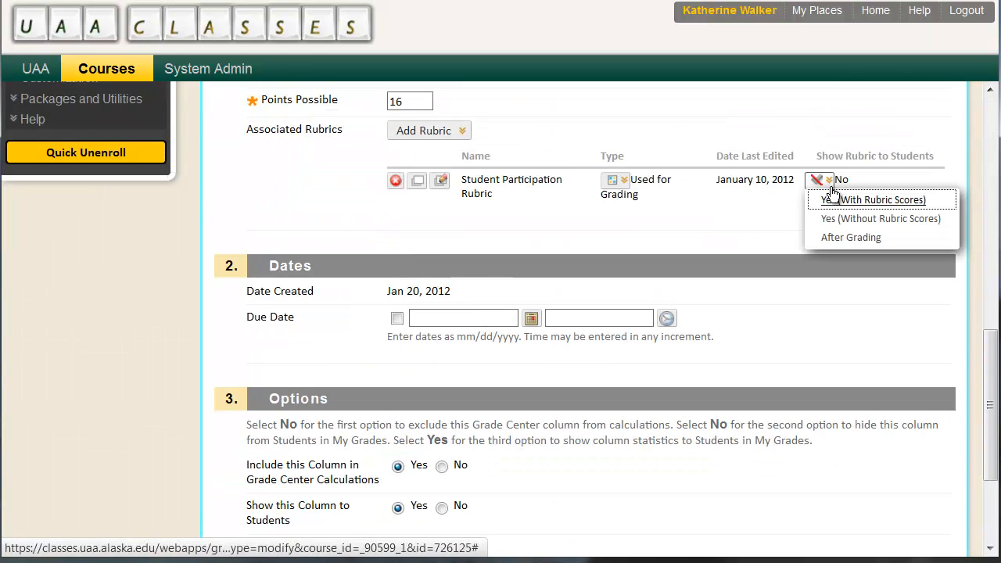
pyautogui.click(829, 202)
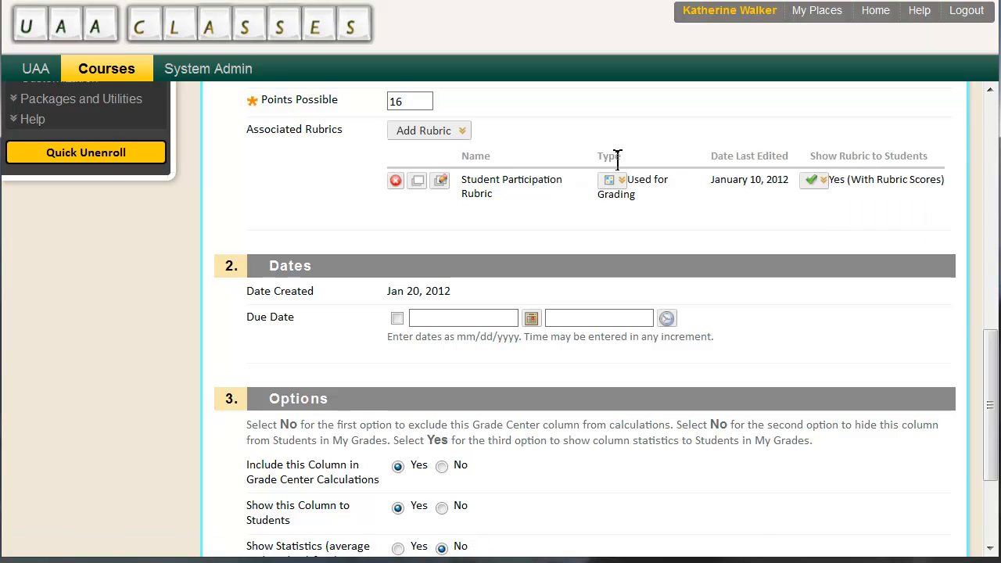
pyautogui.scroll(2, 603, 154)
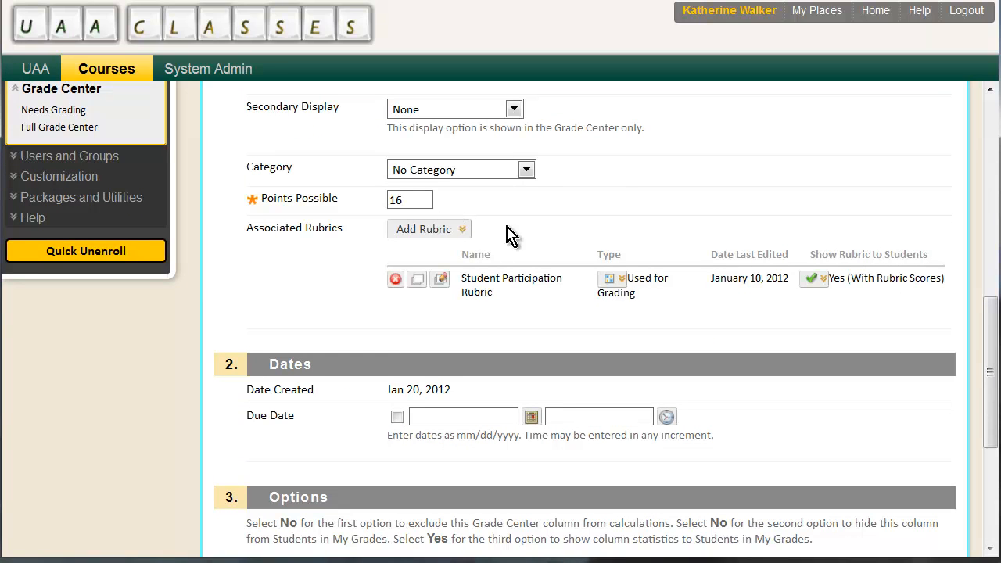
pyautogui.scroll(4, 704, 214)
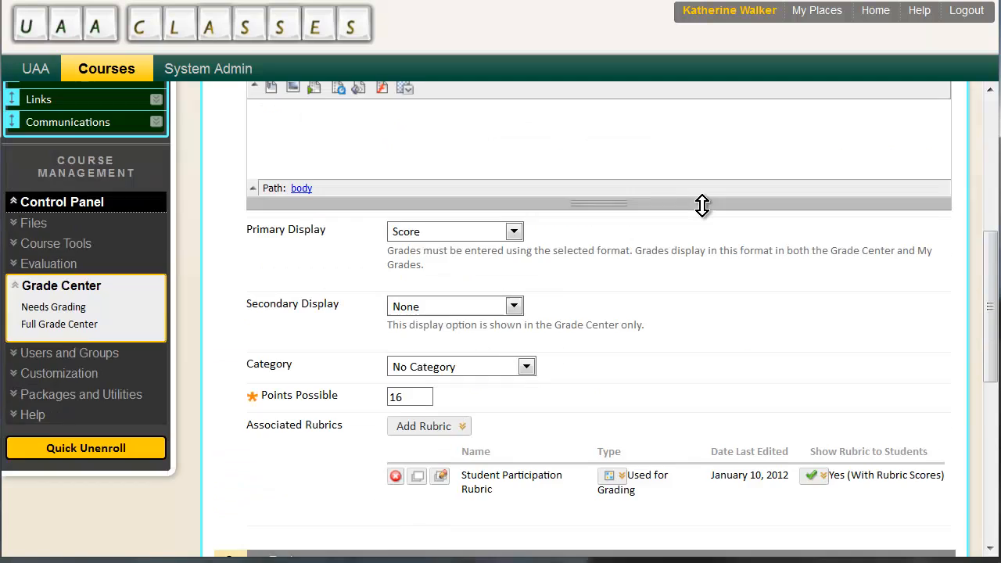
pyautogui.scroll(2, 702, 205)
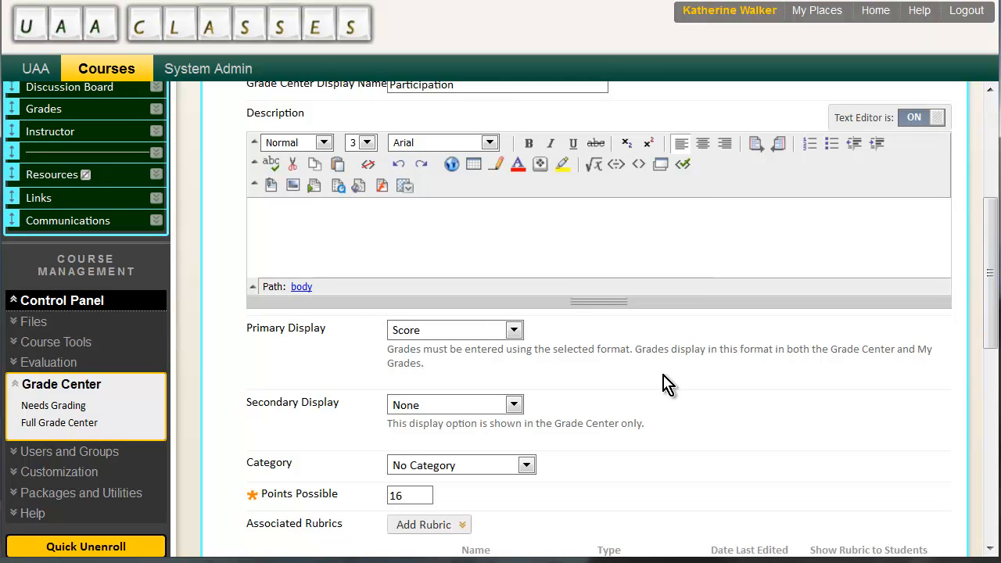
pyautogui.scroll(-6, 715, 279)
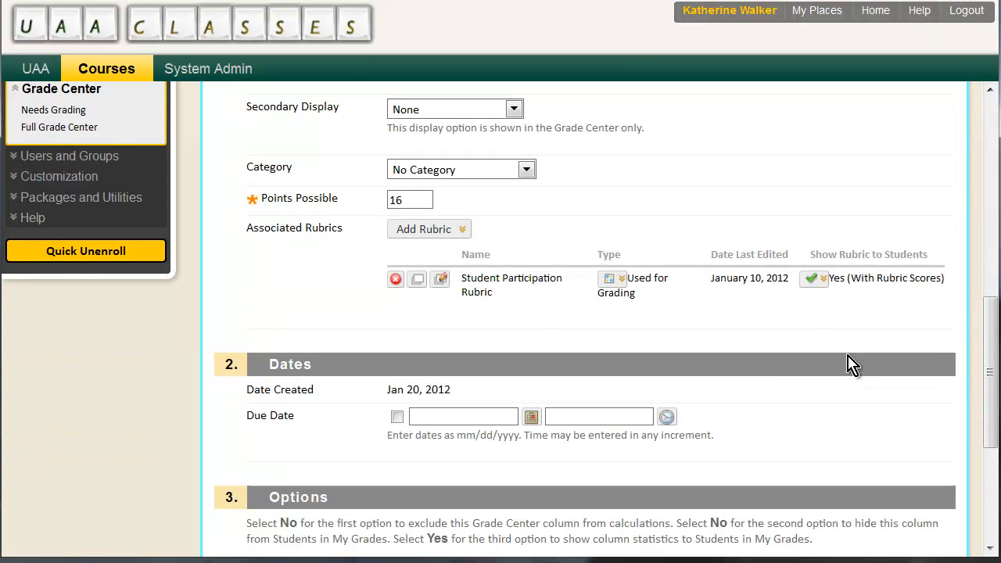
pyautogui.scroll(-3, 899, 475)
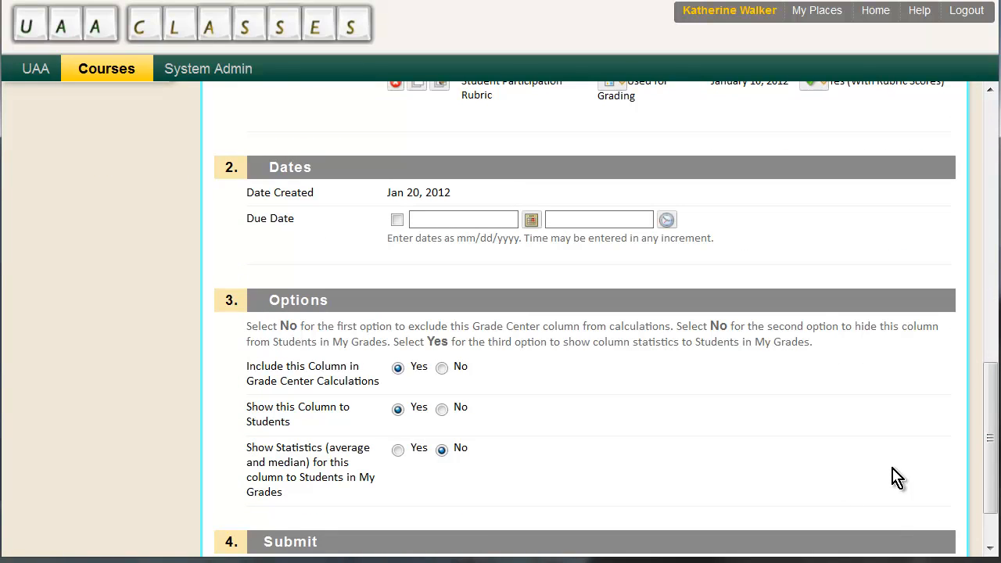
pyautogui.scroll(-1, 793, 473)
pyautogui.click(916, 505)
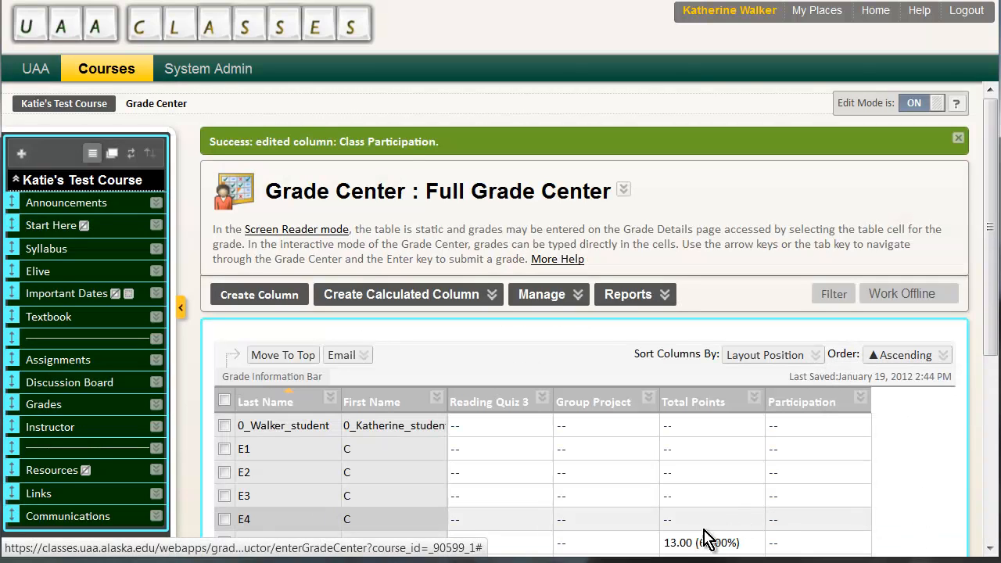
# Open the grade details of the second listed student in the Participation column and view the associated rubric
pyautogui.click(860, 398)
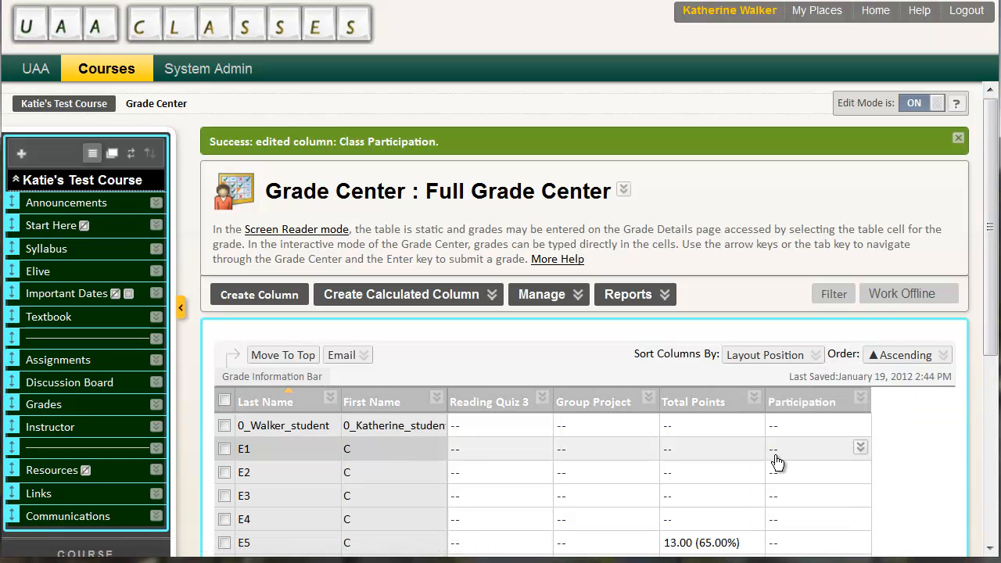
pyautogui.click(860, 448)
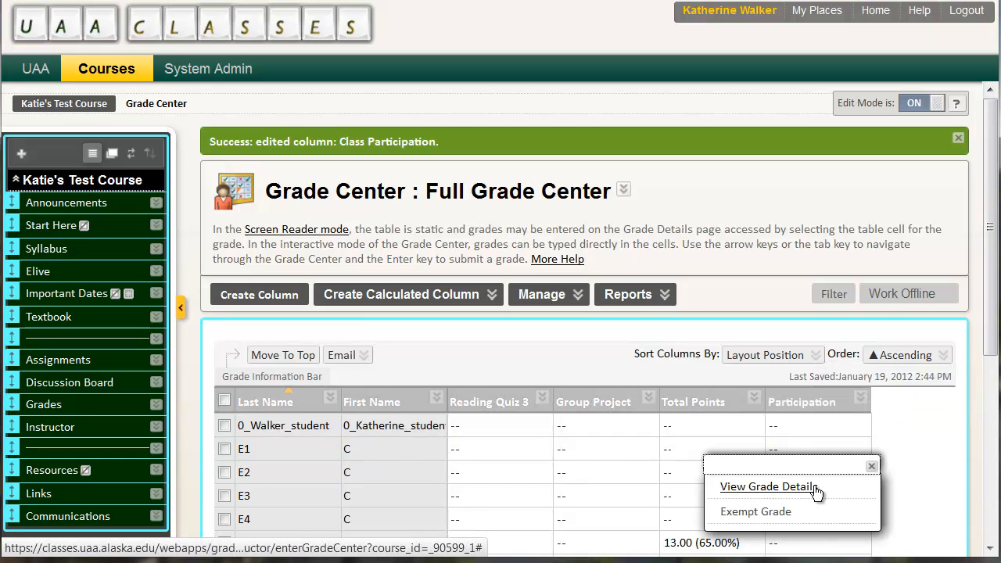
pyautogui.click(770, 491)
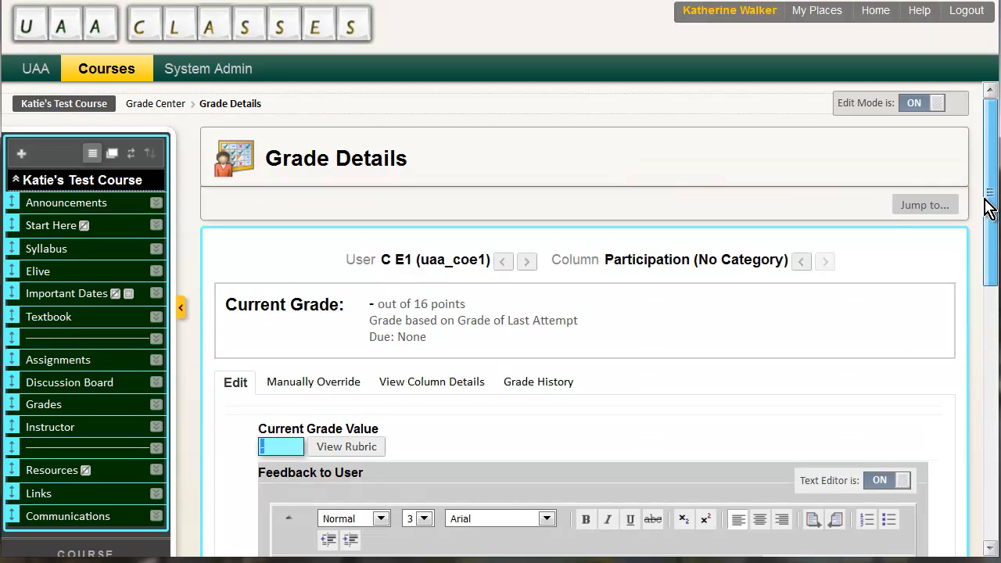
pyautogui.moveTo(990, 208); pyautogui.dragTo(989, 246)
pyautogui.click(336, 349)
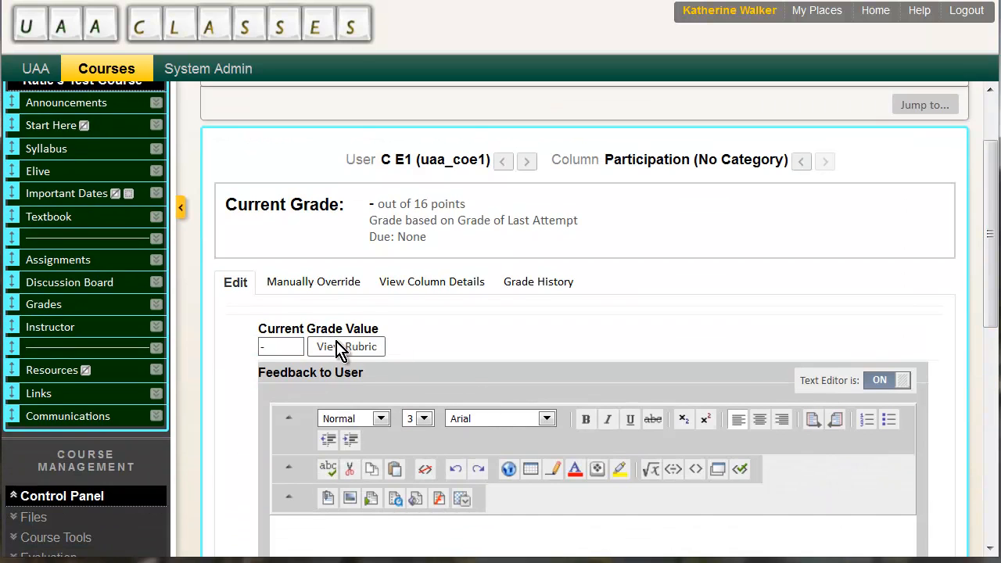